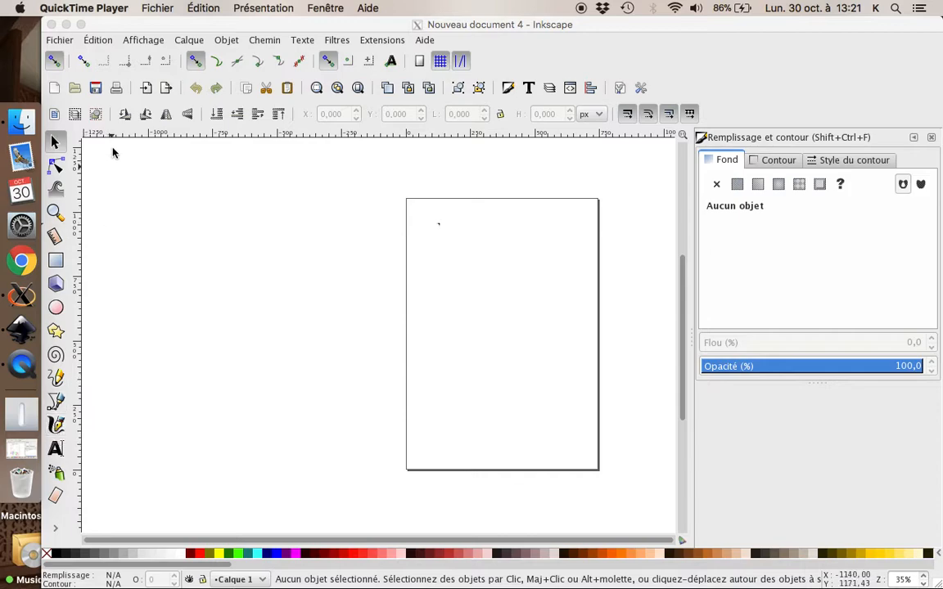
Step: Save the document to the Desktop as an Inkscape SVG named "introduction inkscape 101"
{"action": "left_click", "coordinate": [58, 45]}
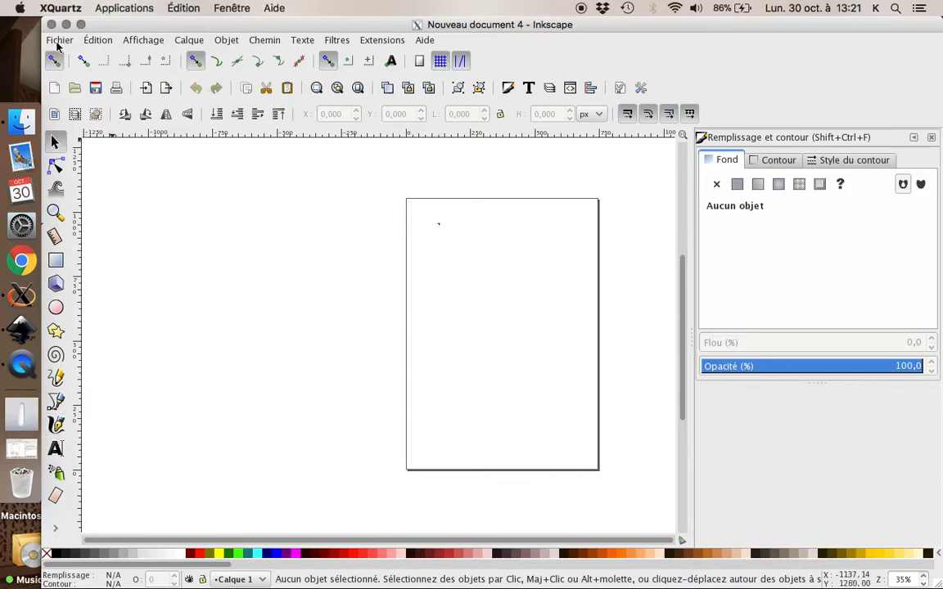
{"action": "left_click", "coordinate": [58, 40]}
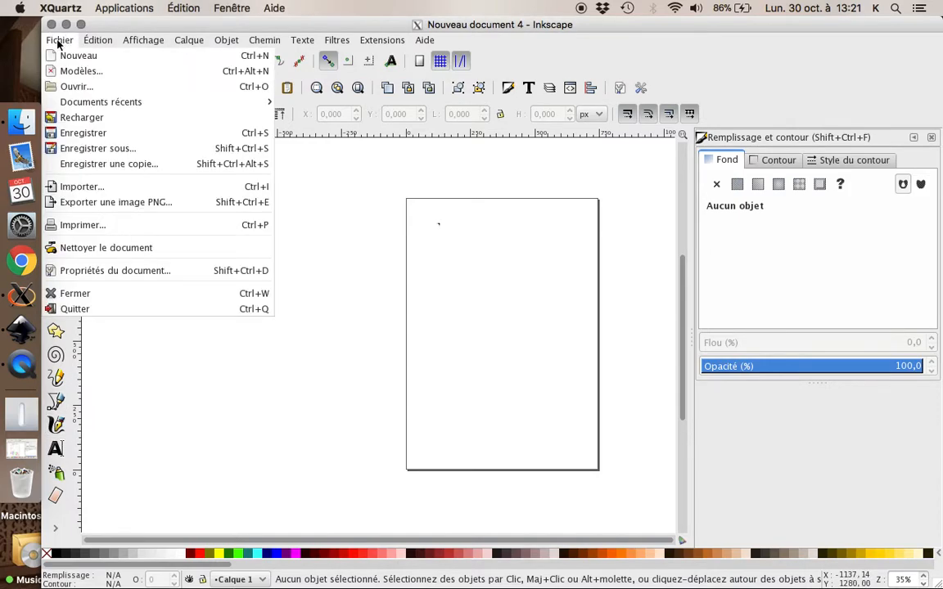
{"action": "left_click", "coordinate": [98, 148]}
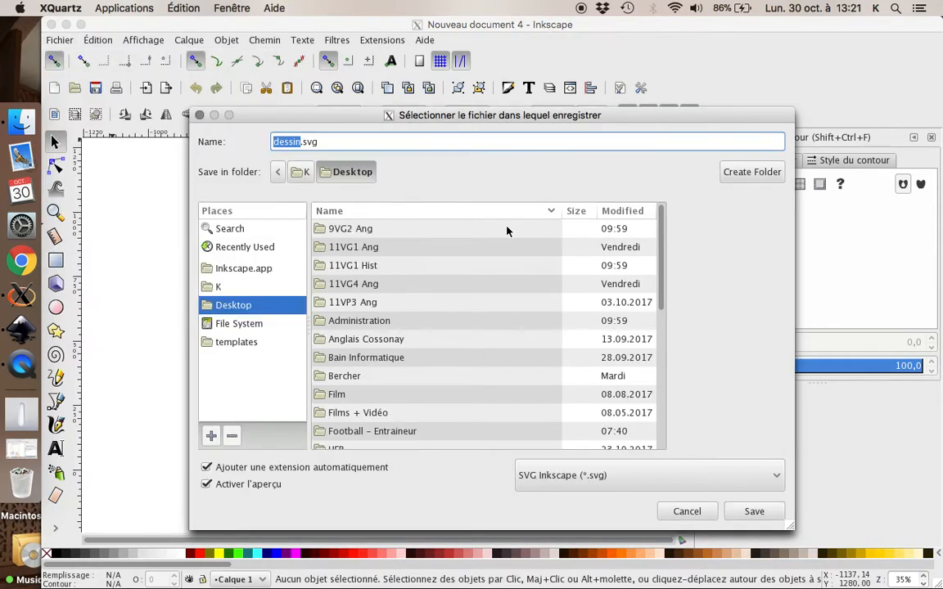
{"action": "type", "text": "introduction inkscape 101"}
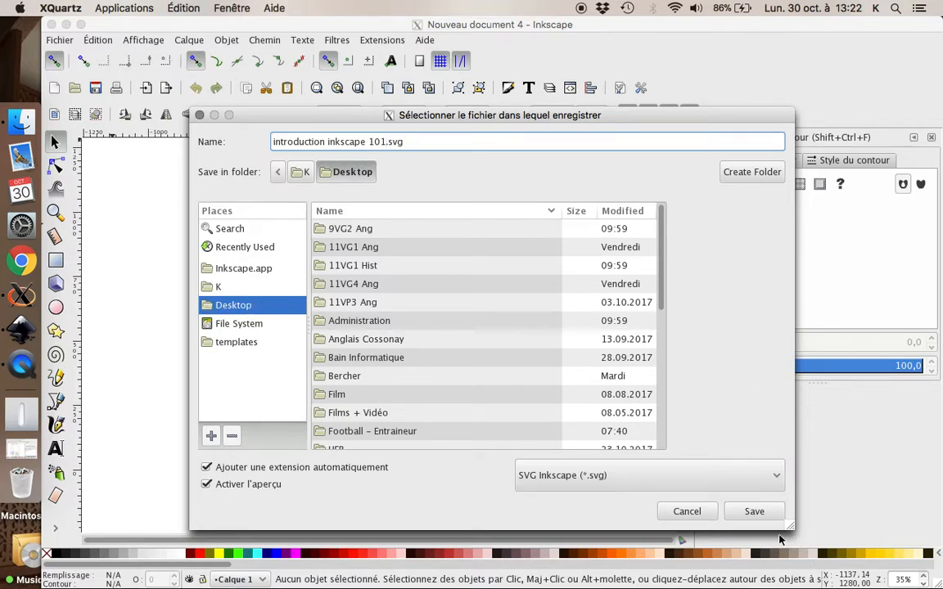
{"action": "left_click", "coordinate": [754, 512]}
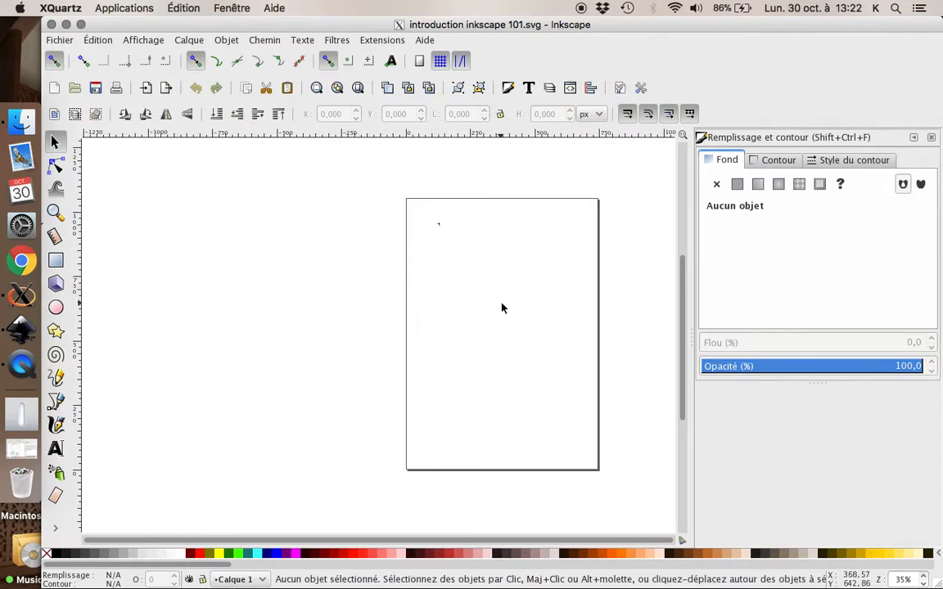
Step: Create a text frame across the top of the page containing the title "Introduction inkscape 101"
{"action": "left_click_drag", "start_coordinate": [501, 307], "coordinate": [194, 257]}
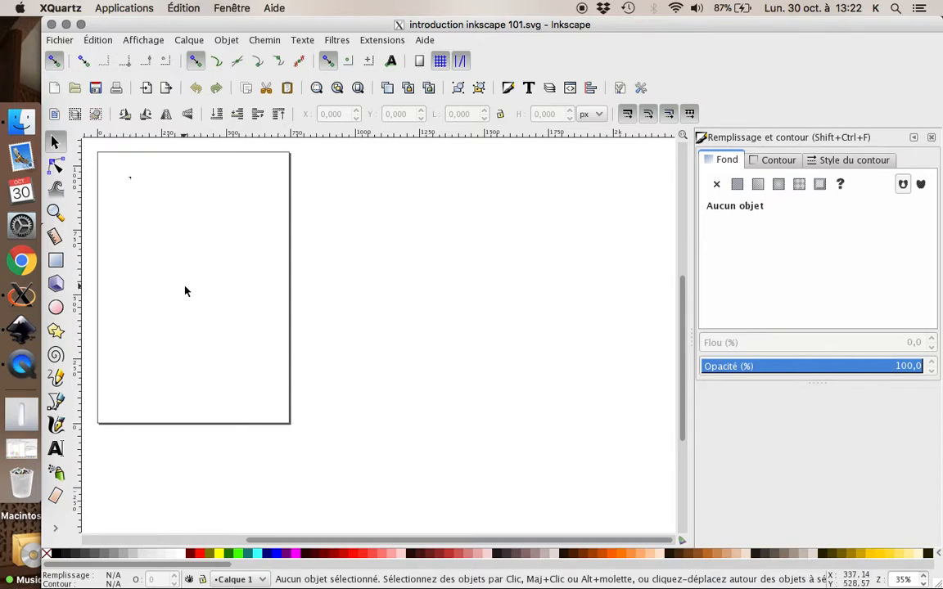
{"action": "mouse_move", "coordinate": [187, 273]}
{"action": "left_mouse_down"}
{"action": "mouse_move", "coordinate": [455, 328]}
{"action": "mouse_move", "coordinate": [292, 283]}
{"action": "mouse_move", "coordinate": [170, 280]}
{"action": "mouse_move", "coordinate": [190, 282]}
{"action": "left_mouse_up"}
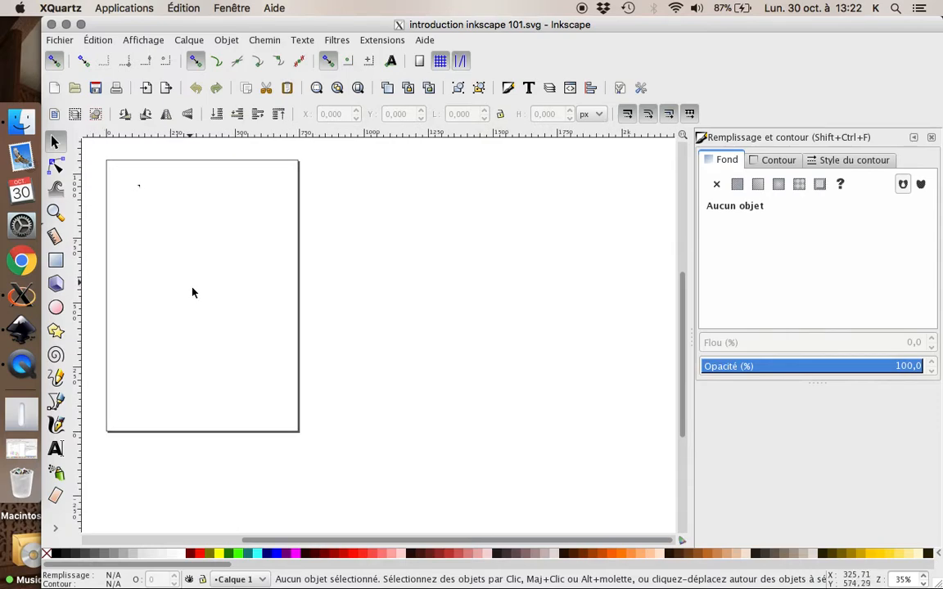
{"action": "key", "text": "ctrl"}
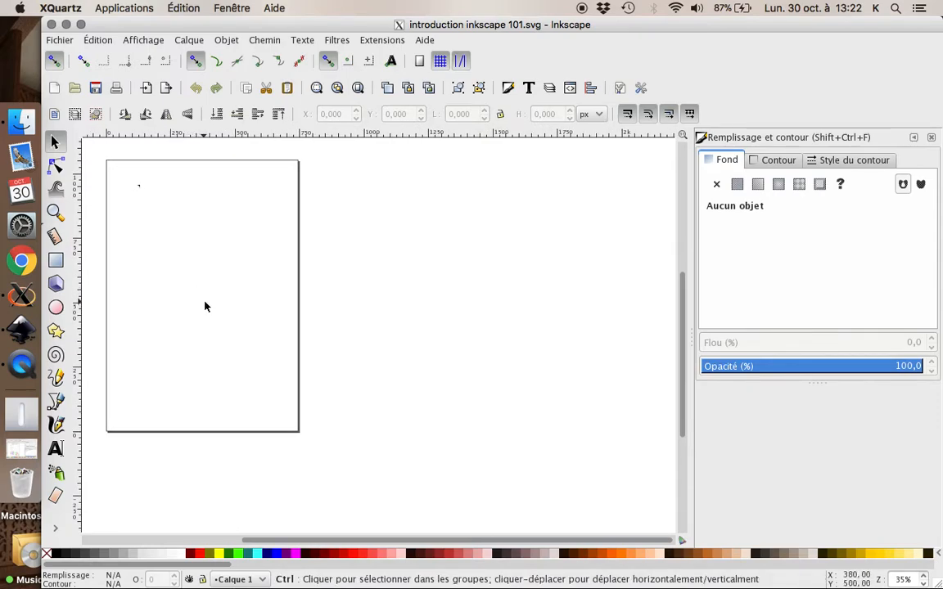
{"action": "scroll", "coordinate": [205, 306], "scroll_direction": "up", "scroll_amount": 1}
{"action": "scroll", "coordinate": [197, 306], "scroll_direction": "down", "scroll_amount": 1}
{"action": "scroll", "coordinate": [197, 306], "scroll_direction": "up", "scroll_amount": 1}
{"action": "left_click_drag", "start_coordinate": [187, 301], "coordinate": [217, 339]}
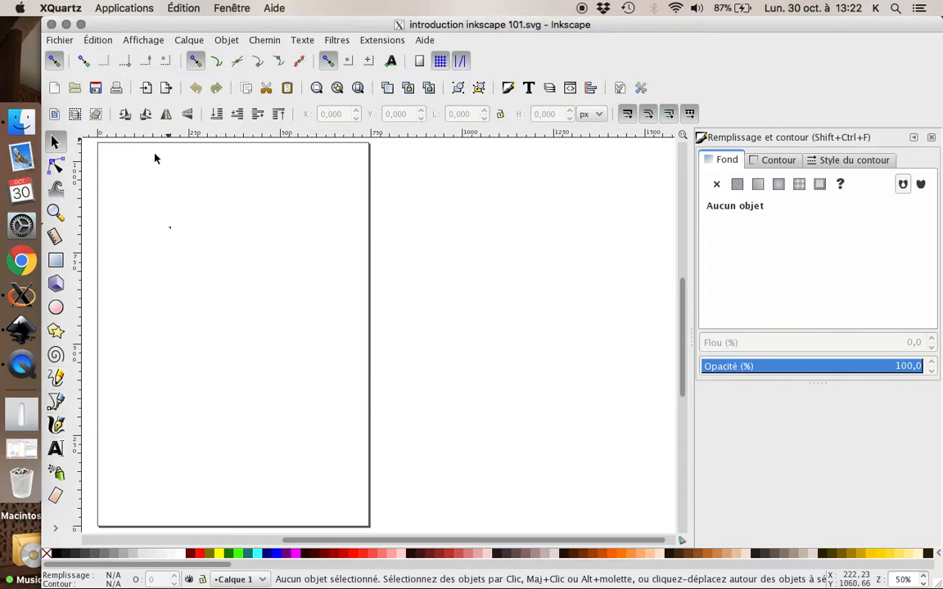
{"action": "left_click_drag", "start_coordinate": [129, 157], "coordinate": [346, 205]}
{"action": "left_click", "coordinate": [58, 446]}
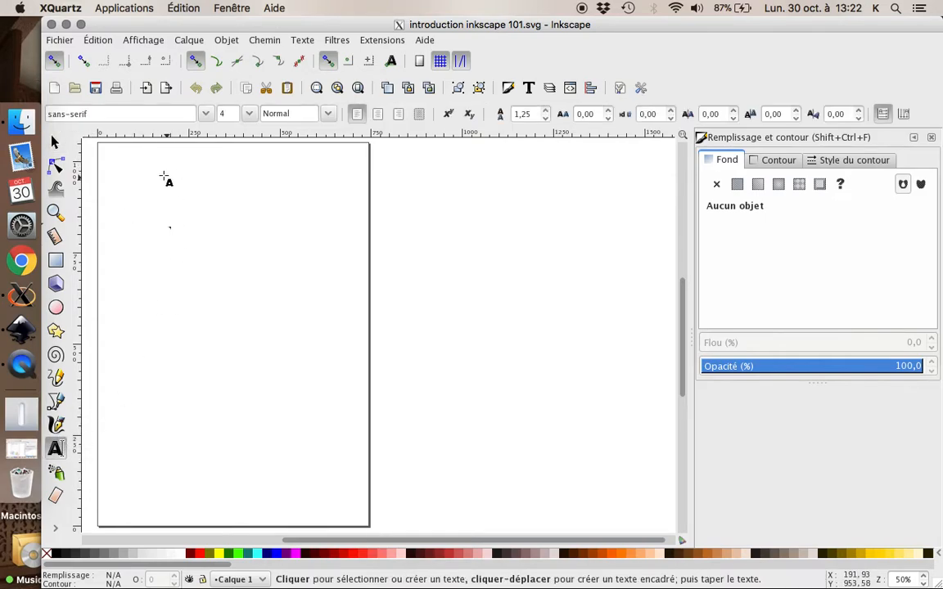
{"action": "left_click_drag", "start_coordinate": [133, 157], "coordinate": [336, 201]}
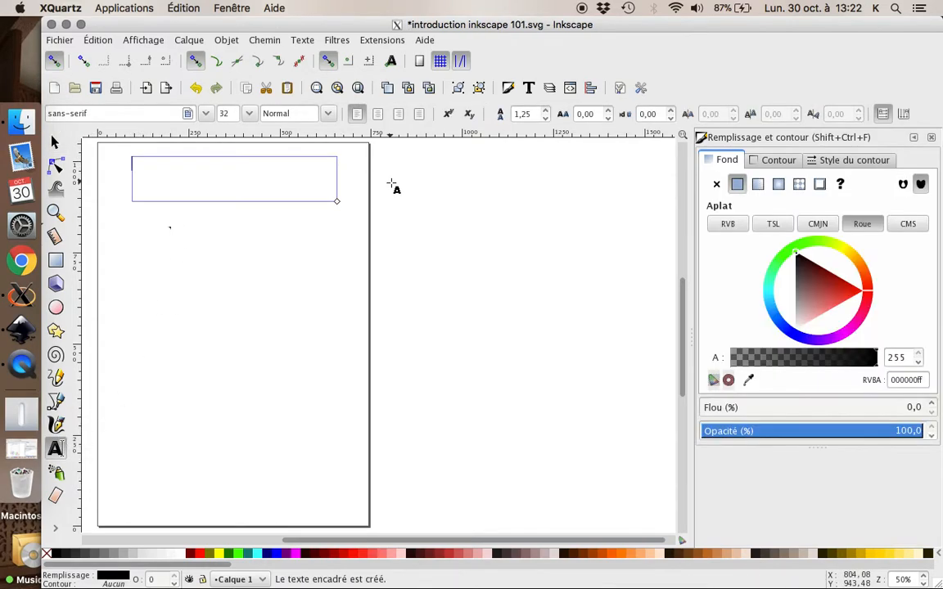
{"action": "type", "text": "Introducti"}
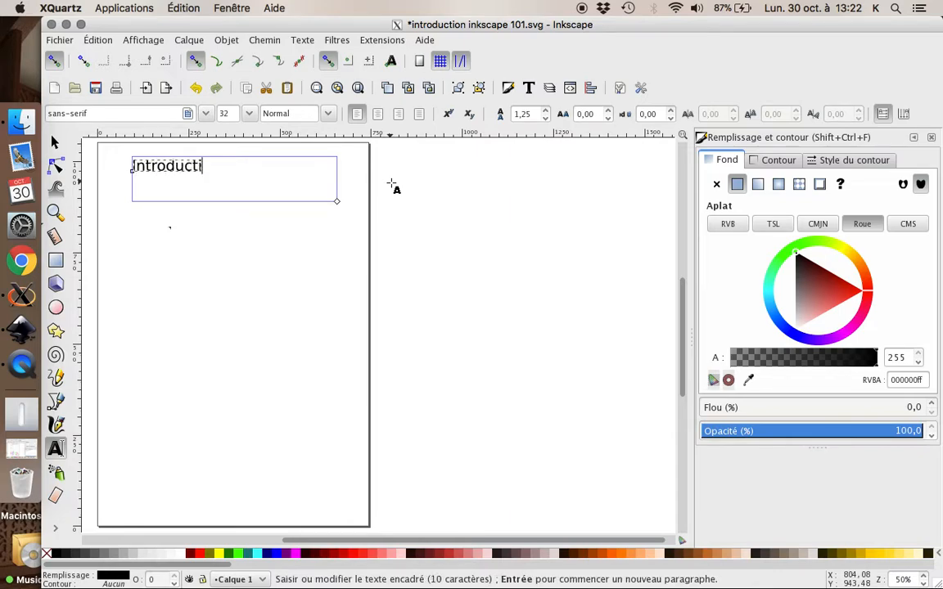
{"action": "type", "text": "on inkscape 101"}
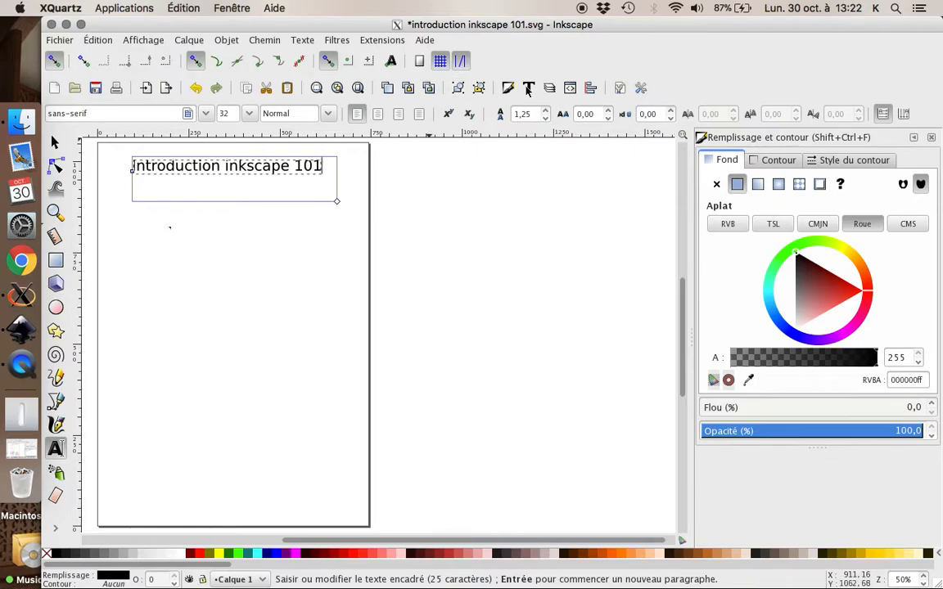
Step: Set the title's font size to 24 and apply it
{"action": "left_click", "coordinate": [528, 88]}
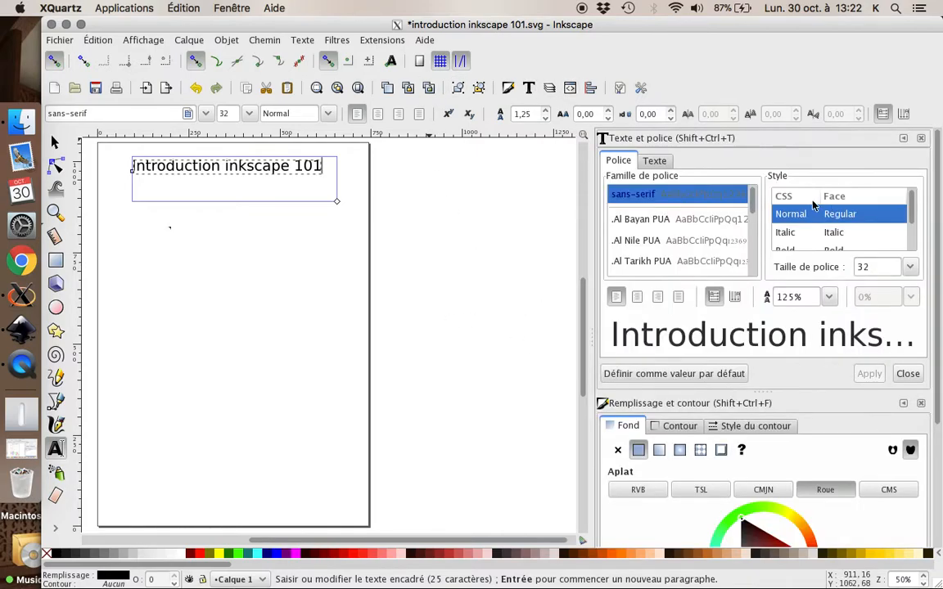
{"action": "left_click", "coordinate": [913, 267]}
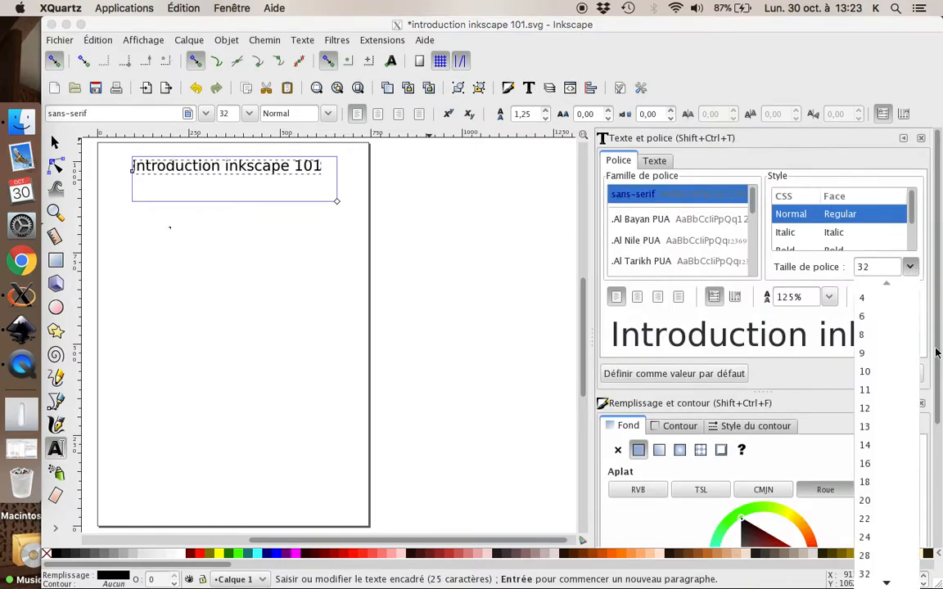
{"action": "left_click", "coordinate": [899, 537]}
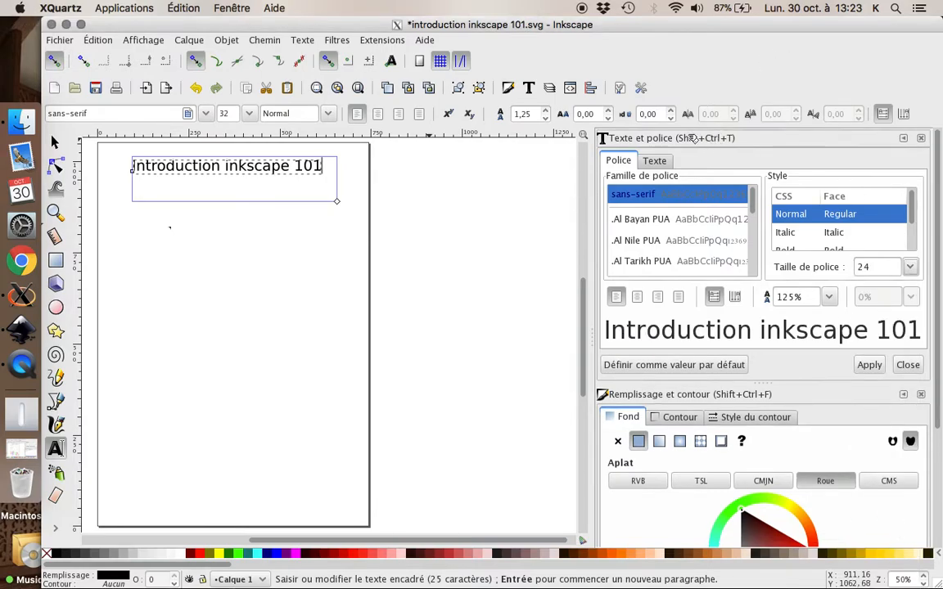
{"action": "left_click", "coordinate": [654, 161]}
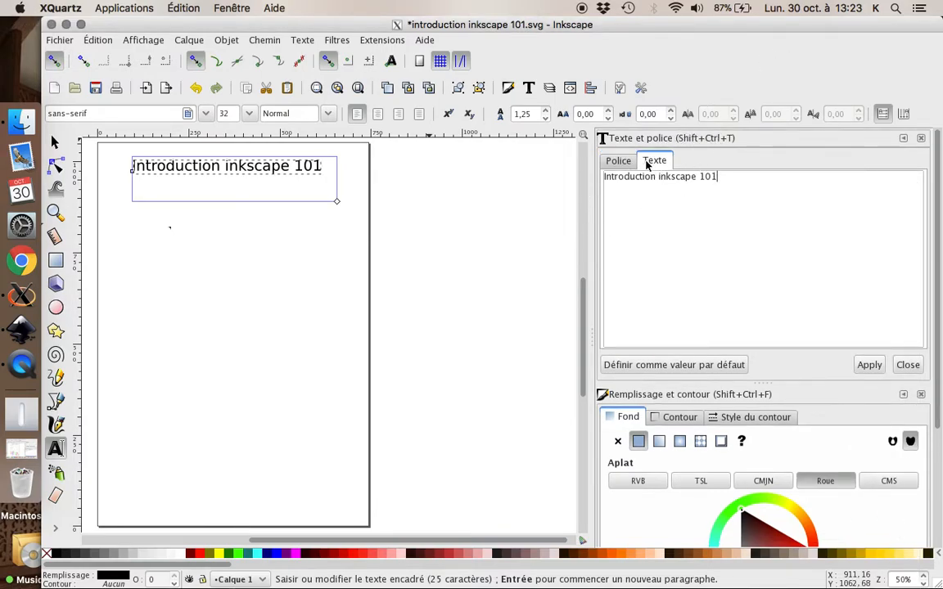
{"action": "left_click", "coordinate": [620, 161]}
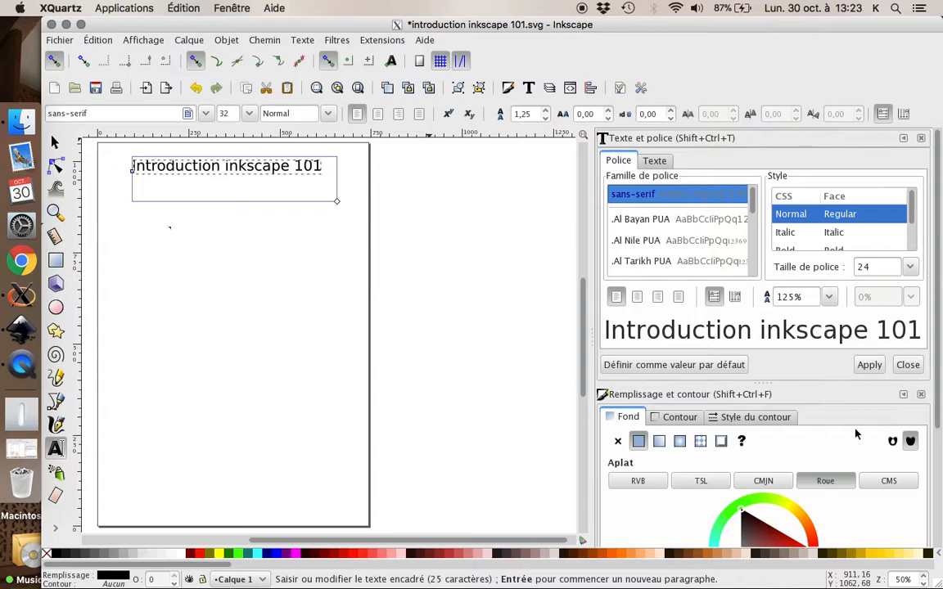
{"action": "left_click", "coordinate": [865, 368]}
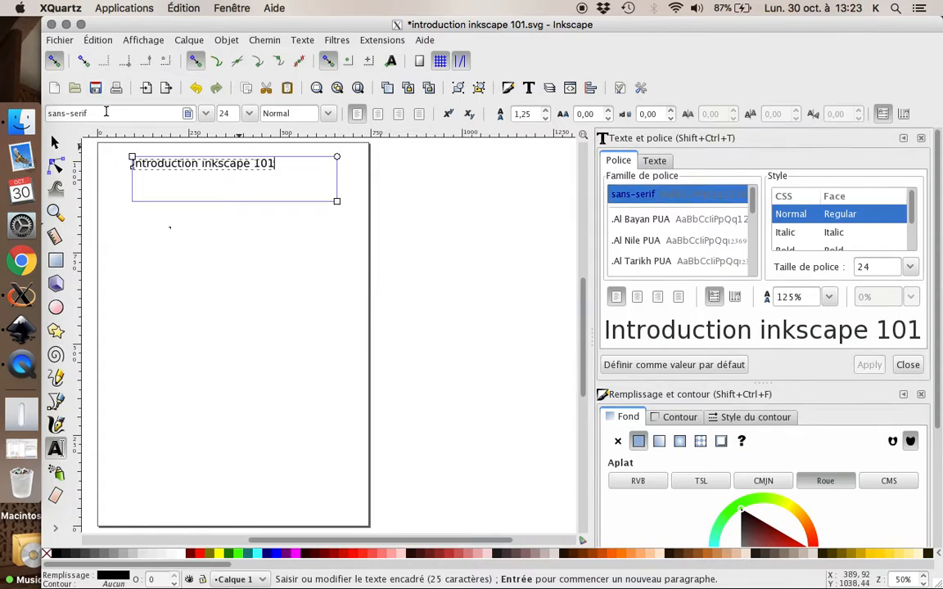
Step: Move the title slightly up and to the right, close to the page's top edge
{"action": "left_click", "coordinate": [164, 162]}
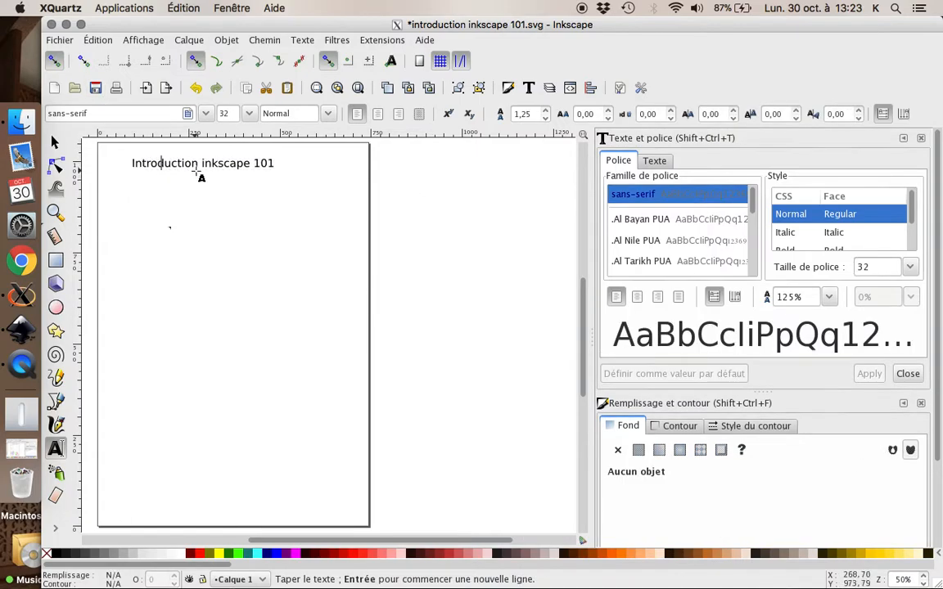
{"action": "left_click", "coordinate": [53, 145]}
{"action": "left_click_drag", "start_coordinate": [200, 162], "coordinate": [213, 158]}
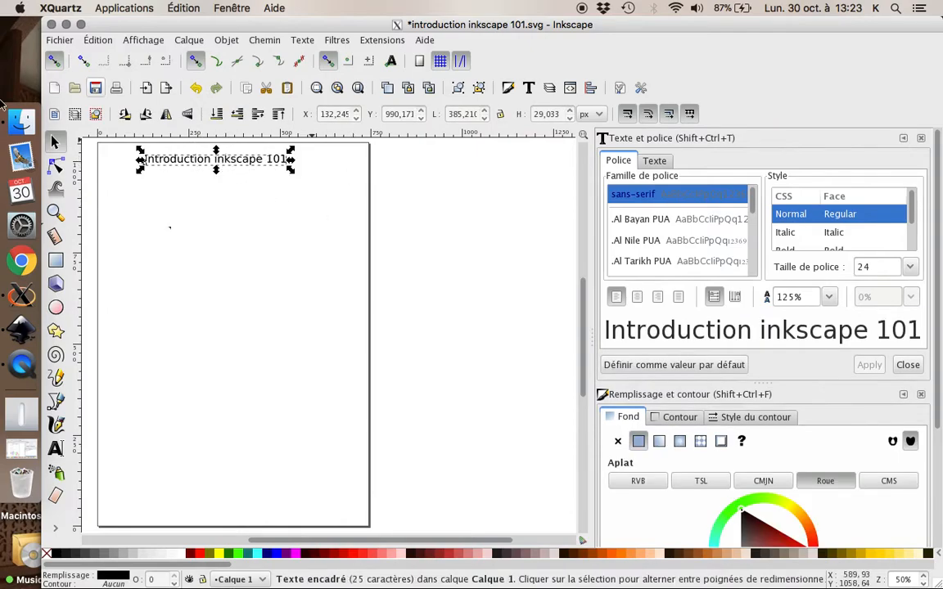
Step: Duplicate the title text three times and space the copies down the page along its left side
{"action": "right_click", "coordinate": [204, 164]}
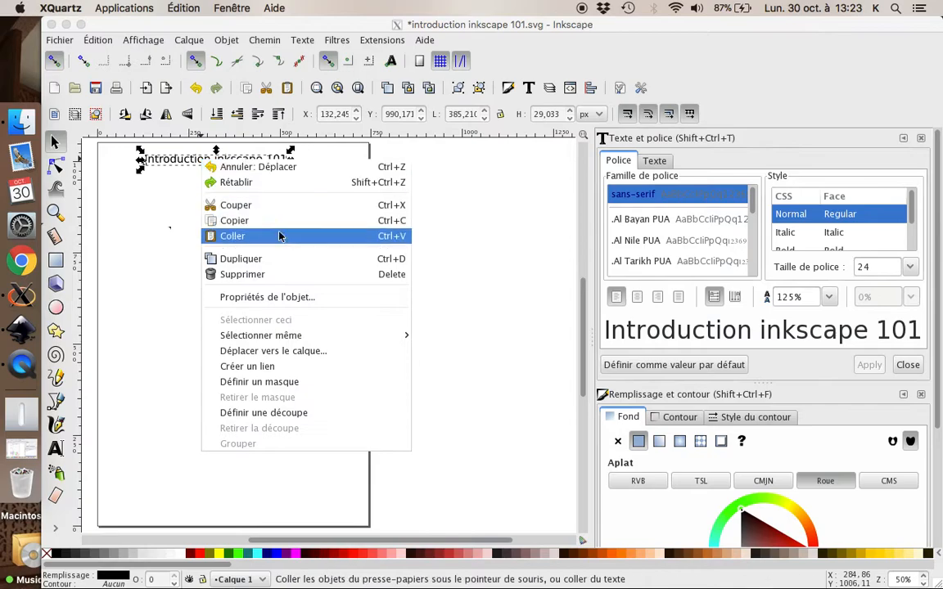
{"action": "left_click", "coordinate": [277, 264]}
{"action": "left_click_drag", "start_coordinate": [236, 162], "coordinate": [197, 223]}
{"action": "right_click", "coordinate": [197, 221]}
{"action": "left_click", "coordinate": [253, 312]}
{"action": "left_click_drag", "start_coordinate": [199, 222], "coordinate": [200, 331]}
{"action": "right_click", "coordinate": [207, 325]}
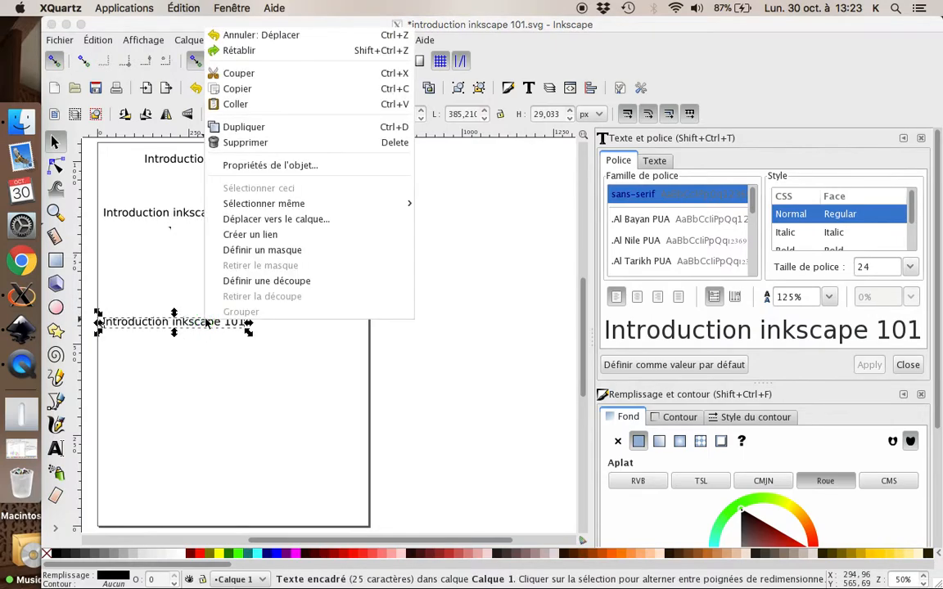
{"action": "left_click", "coordinate": [244, 127]}
{"action": "left_click_drag", "start_coordinate": [219, 328], "coordinate": [214, 431]}
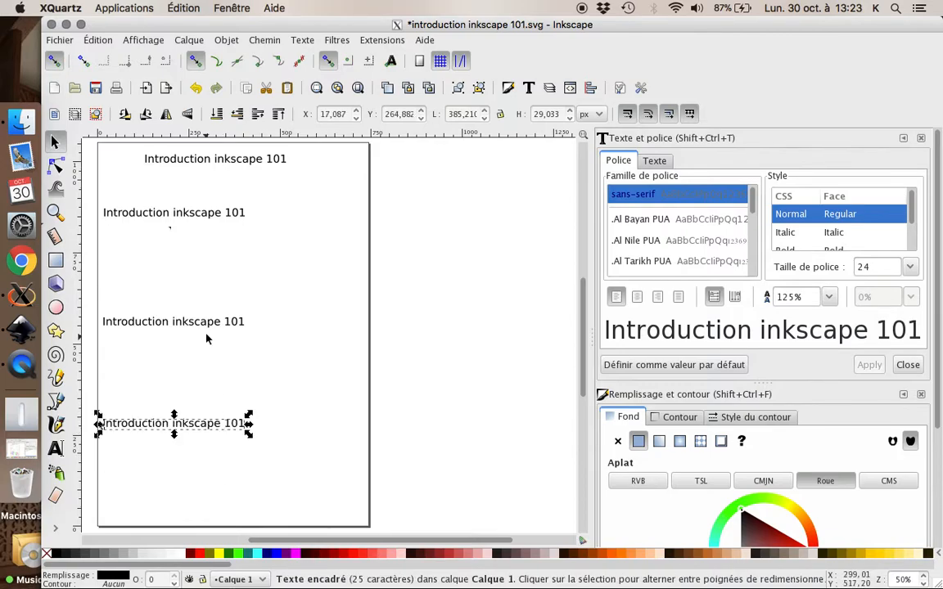
Step: Nudge the middle copy up slightly and move the uppermost copy to just below the title
{"action": "left_click_drag", "start_coordinate": [213, 315], "coordinate": [212, 320]}
{"action": "left_click_drag", "start_coordinate": [196, 216], "coordinate": [194, 190]}
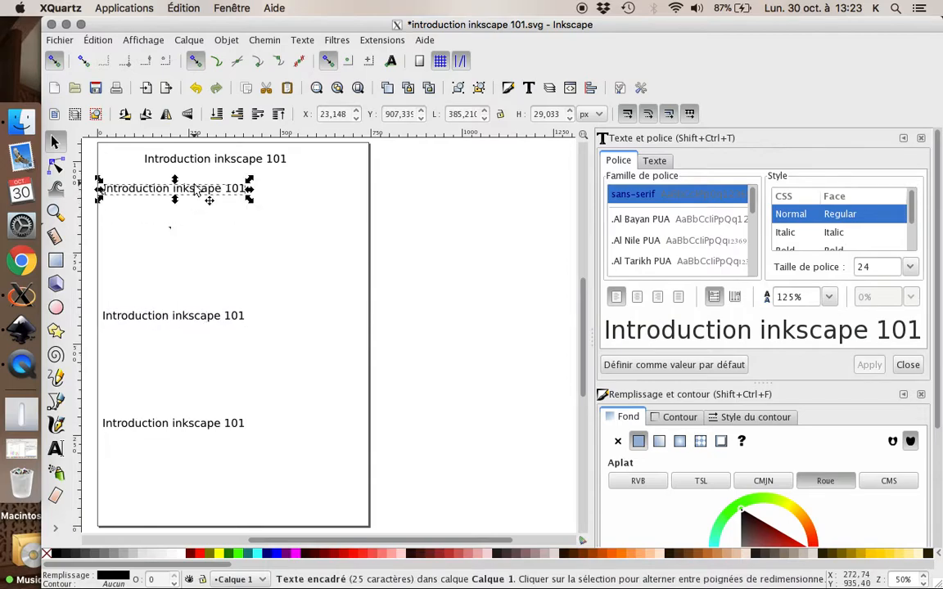
{"action": "left_click", "coordinate": [139, 195]}
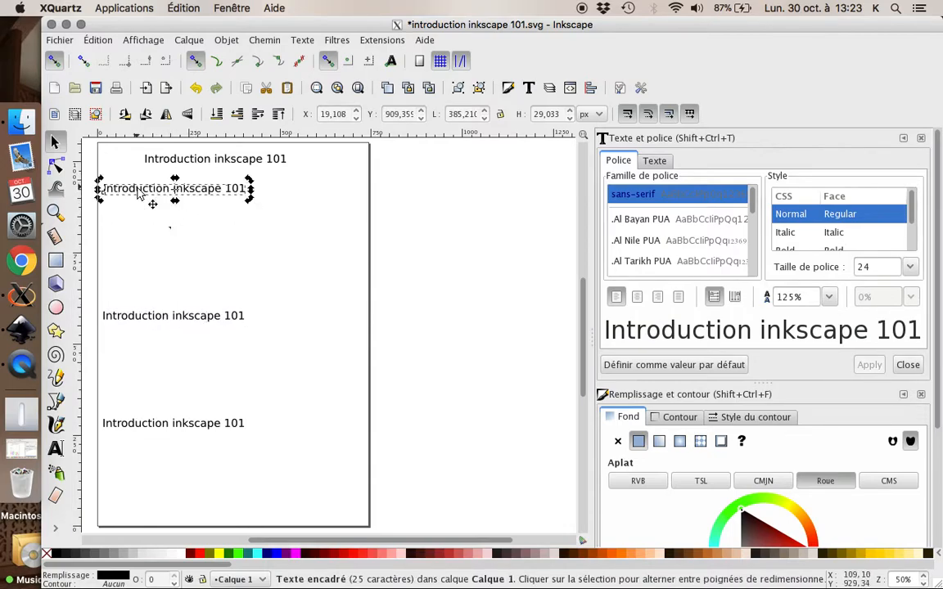
{"action": "left_click", "coordinate": [137, 196]}
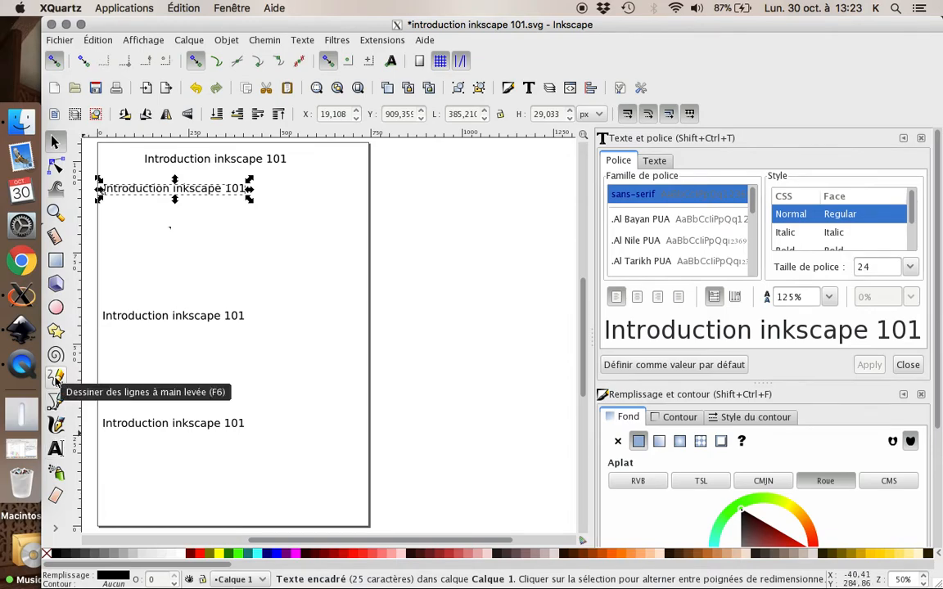
Step: Replace the text of the copy just below the title with "Lignes à main levée"
{"action": "left_click", "coordinate": [56, 449]}
{"action": "left_click", "coordinate": [167, 191]}
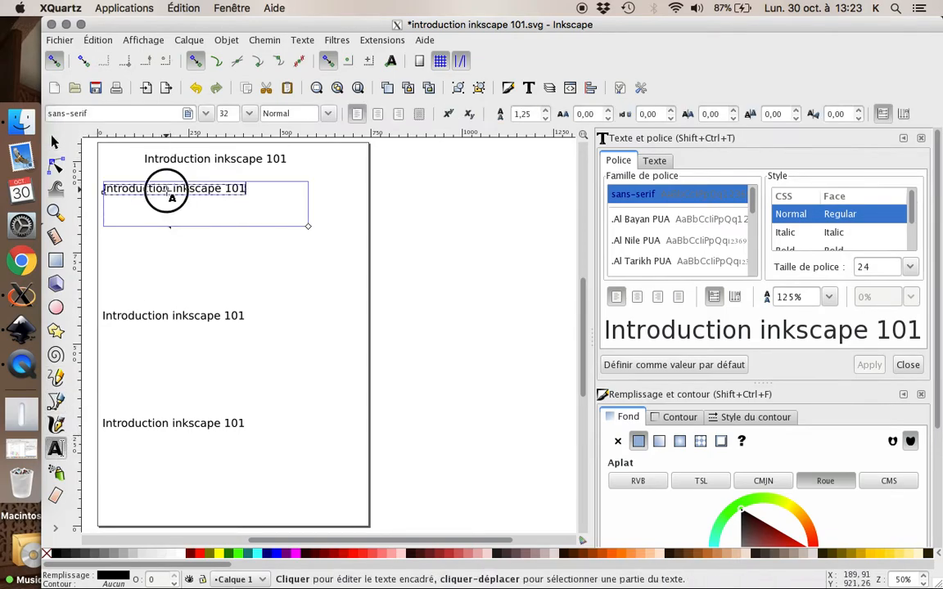
{"action": "key", "text": "ctrl+a"}
{"action": "type", "text": "Ligne"}
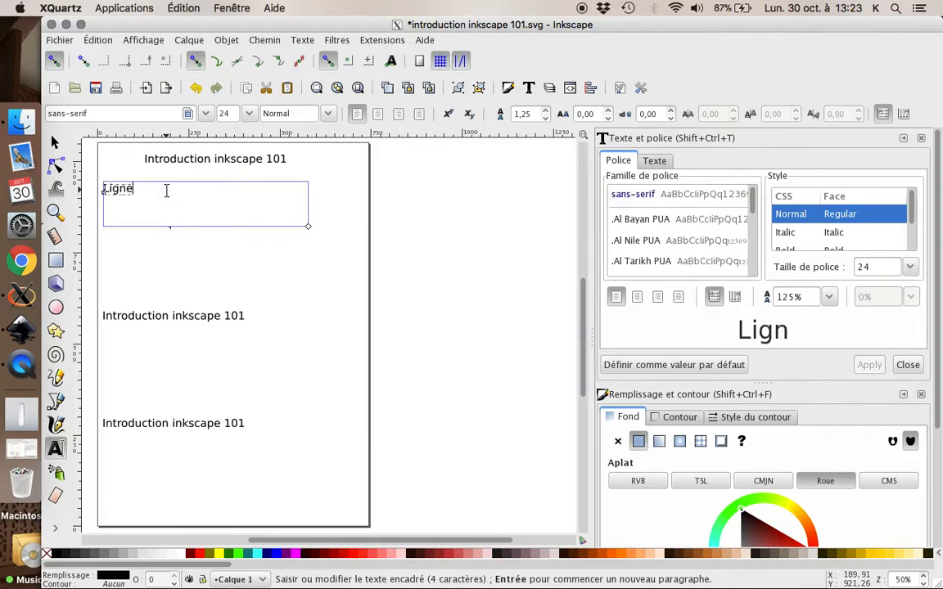
{"action": "type", "text": "s à main levée"}
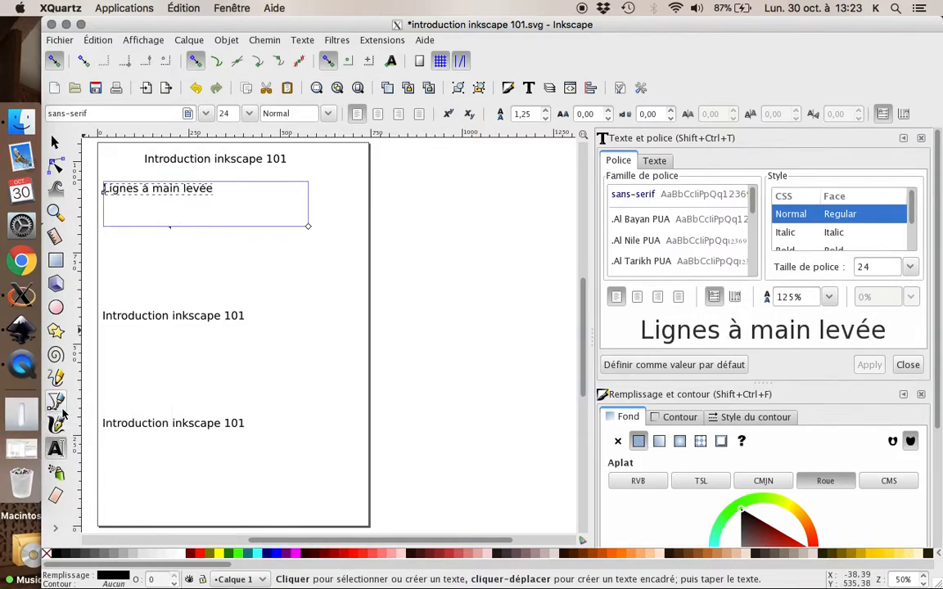
Step: Replace the text of the middle copy with "Courbes de Bézier"
{"action": "left_click", "coordinate": [177, 316]}
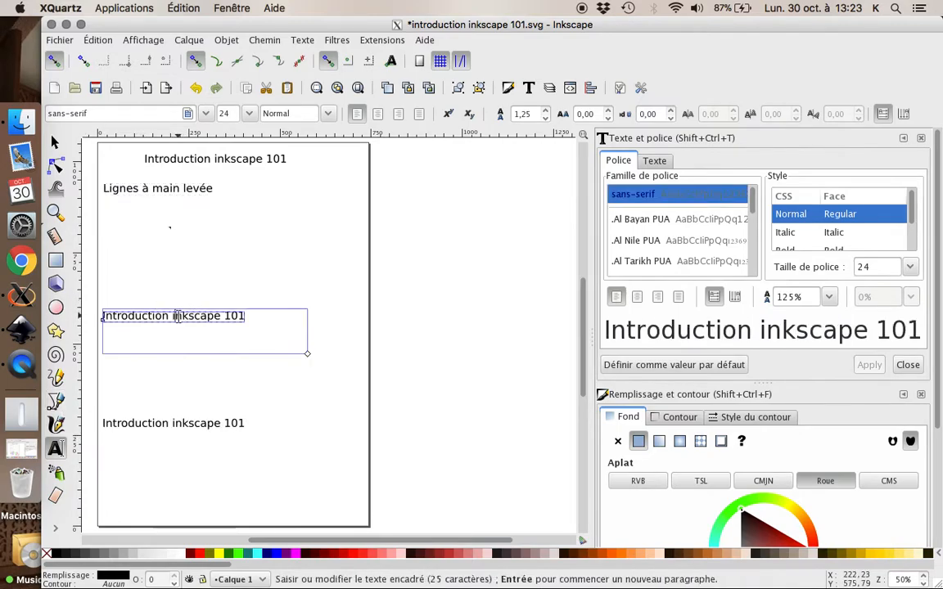
{"action": "triple_click", "coordinate": [177, 316]}
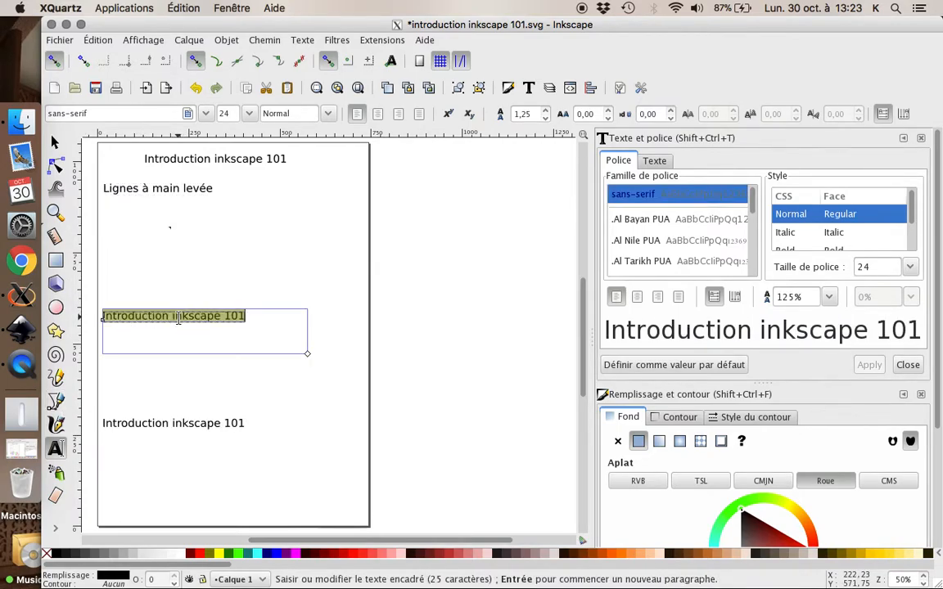
{"action": "key", "text": "BackSpace"}
{"action": "type", "text": "Courbes de b"}
{"action": "key", "text": "BackSpace"}
{"action": "type", "text": "Béziers"}
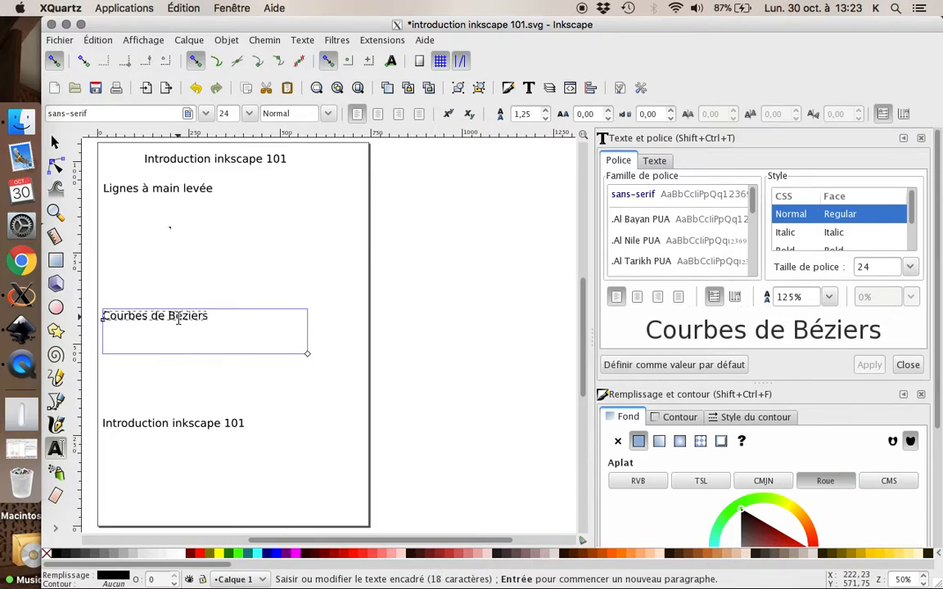
{"action": "key", "text": "BackSpace"}
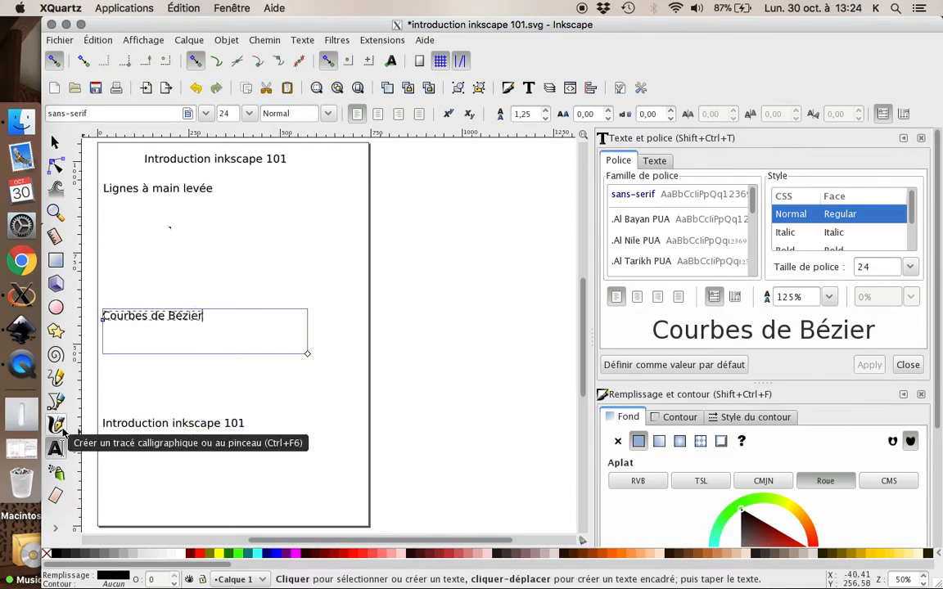
Step: Replace the text of the lowest copy with "Tracés calligraphiques"
{"action": "left_click", "coordinate": [119, 424]}
{"action": "double_click", "coordinate": [128, 422]}
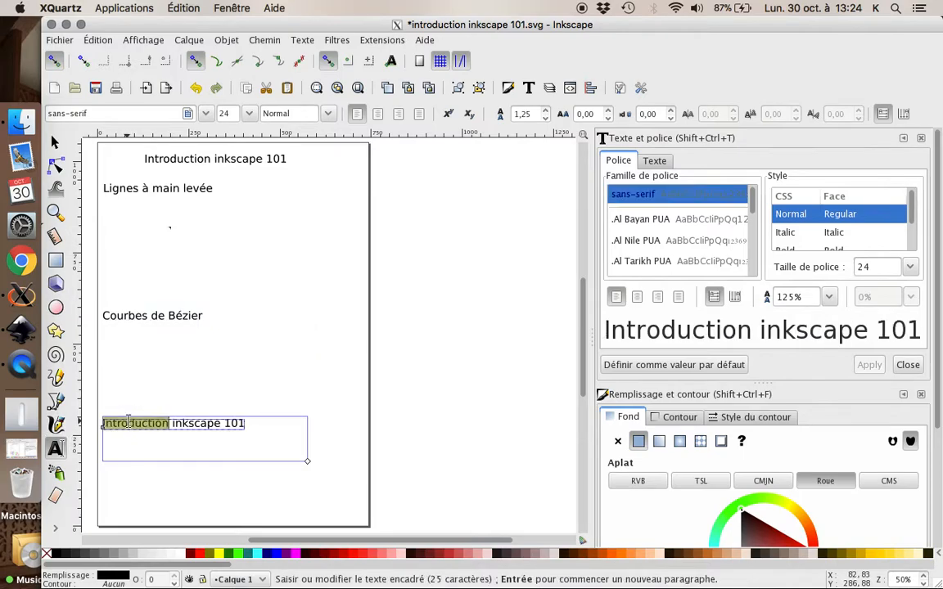
{"action": "triple_click", "coordinate": [129, 422]}
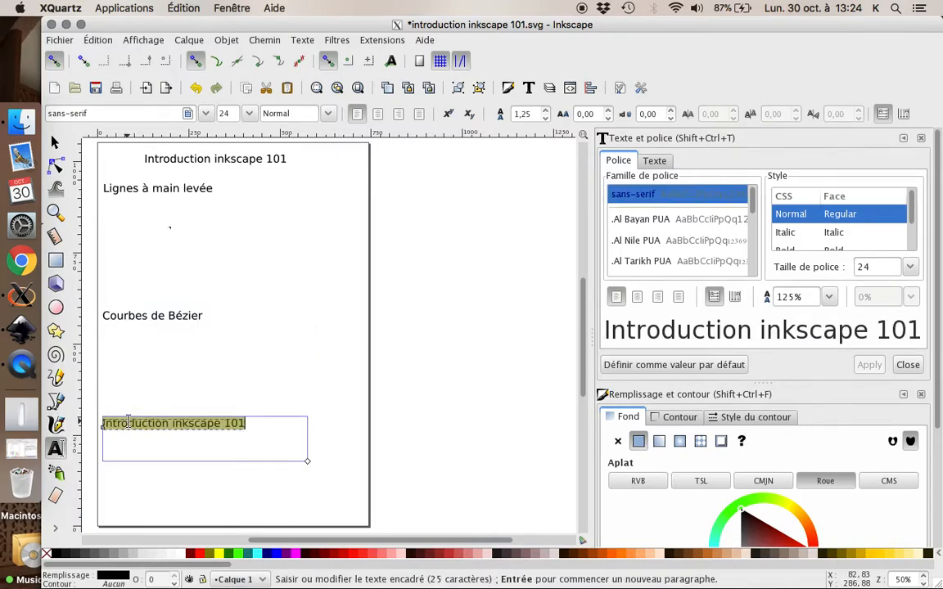
{"action": "type", "text": "Tracés callo"}
{"action": "key", "text": "BackSpace"}
{"action": "type", "text": "igraphiques"}
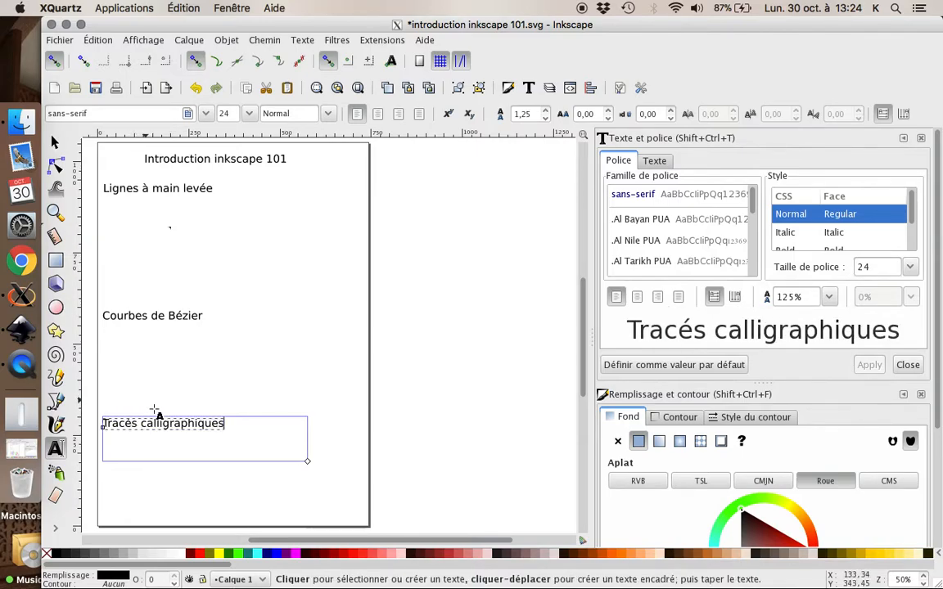
{"action": "left_click", "coordinate": [236, 427]}
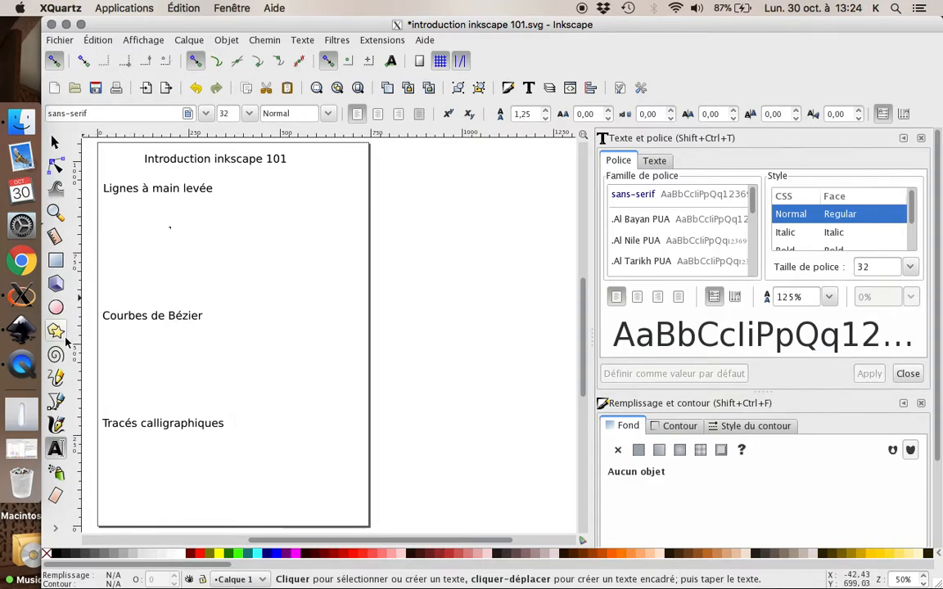
Step: Draw a near-horizontal straight line with the Pencil tool beneath the "Lignes à main levée" heading
{"action": "left_click", "coordinate": [56, 378]}
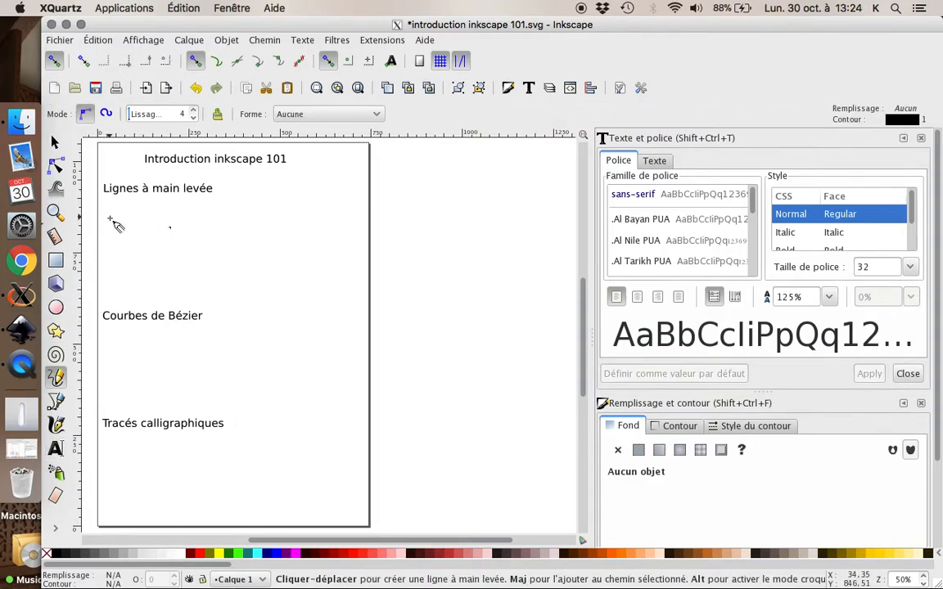
{"action": "left_click", "coordinate": [109, 217]}
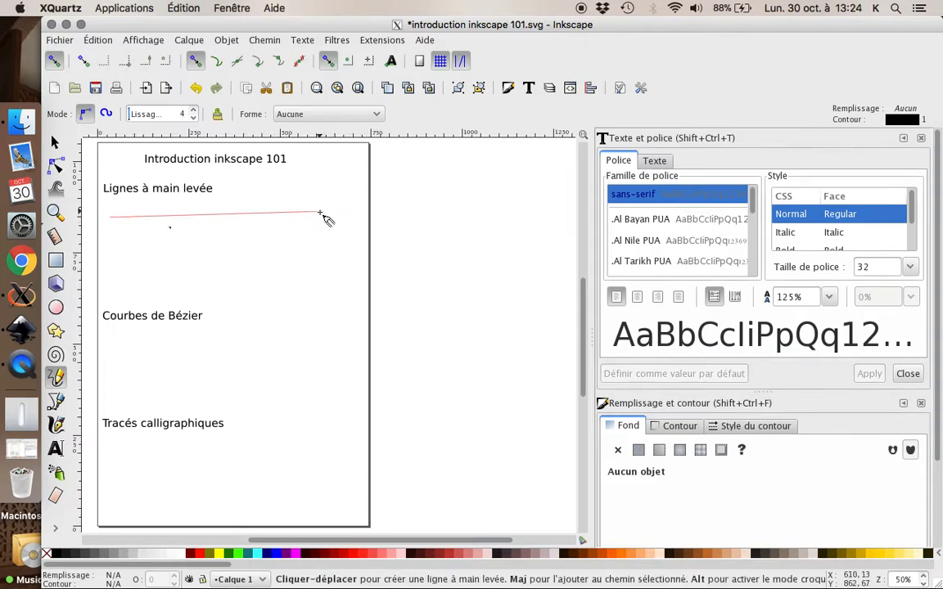
{"action": "left_click", "coordinate": [320, 212]}
Step: Draw a wavy freehand line across the page beneath the straight line, and undo it
{"action": "mouse_move", "coordinate": [110, 254]}
{"action": "left_mouse_down"}
{"action": "mouse_move", "coordinate": [165, 241]}
{"action": "mouse_move", "coordinate": [148, 278]}
{"action": "mouse_move", "coordinate": [191, 282]}
{"action": "mouse_move", "coordinate": [212, 252]}
{"action": "mouse_move", "coordinate": [227, 260]}
{"action": "mouse_move", "coordinate": [231, 287]}
{"action": "mouse_move", "coordinate": [295, 246]}
{"action": "mouse_move", "coordinate": [299, 281]}
{"action": "mouse_move", "coordinate": [325, 281]}
{"action": "mouse_move", "coordinate": [349, 238]}
{"action": "left_mouse_up"}
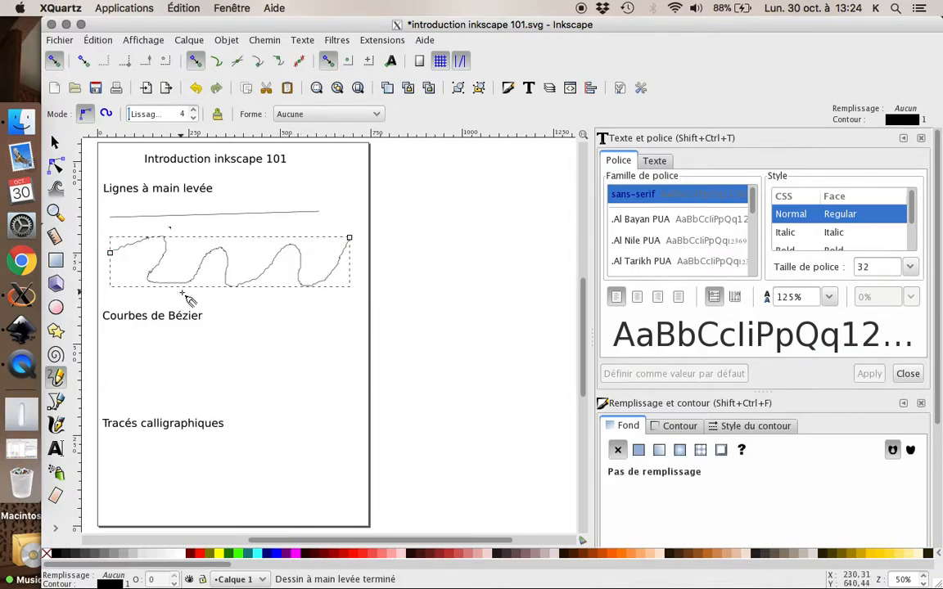
{"action": "key", "text": "ctrl+z"}
{"action": "left_click", "coordinate": [190, 216]}
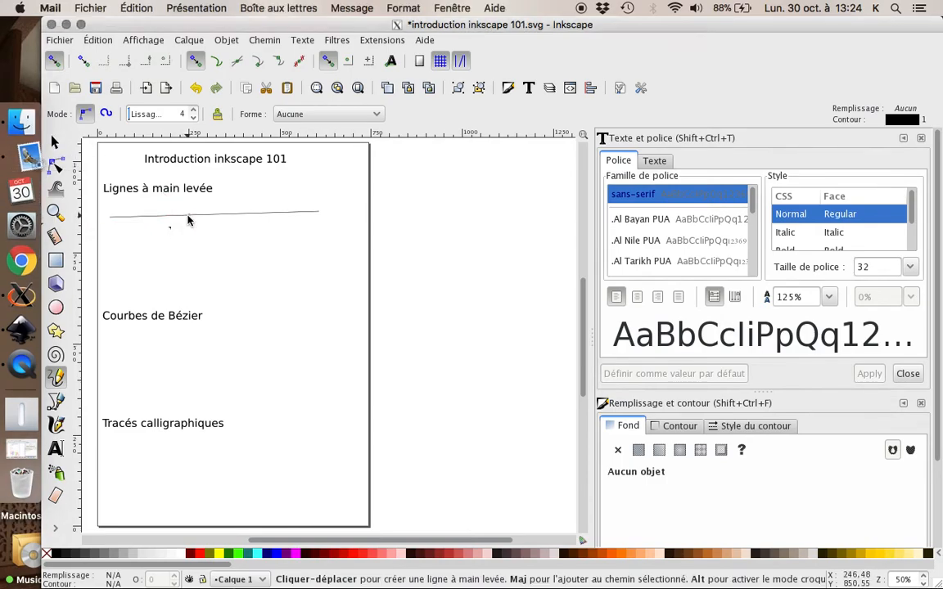
{"action": "right_click", "coordinate": [190, 210]}
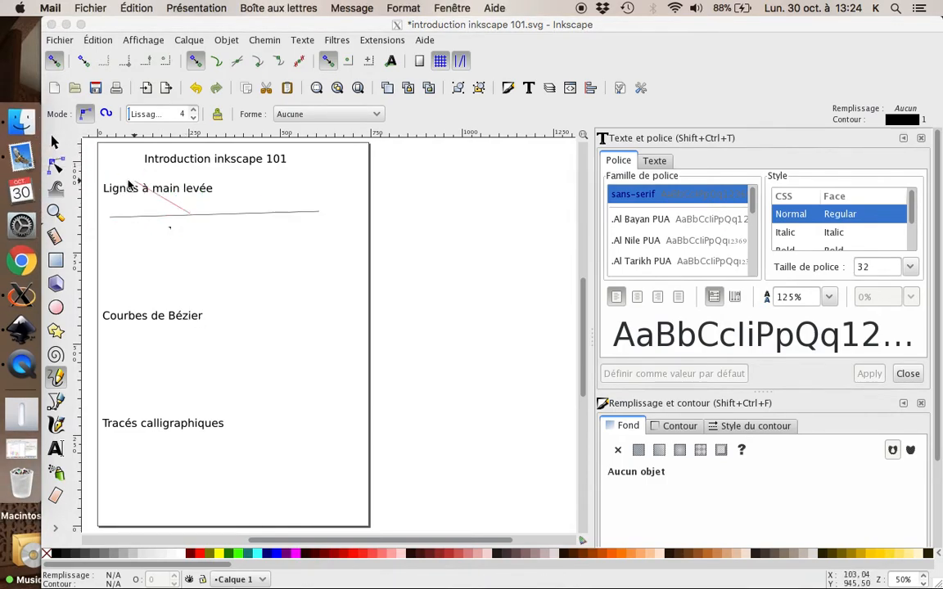
Step: Move the straight line down the page, insert a node near its middle and pull that node up into a peak
{"action": "left_click", "coordinate": [56, 143]}
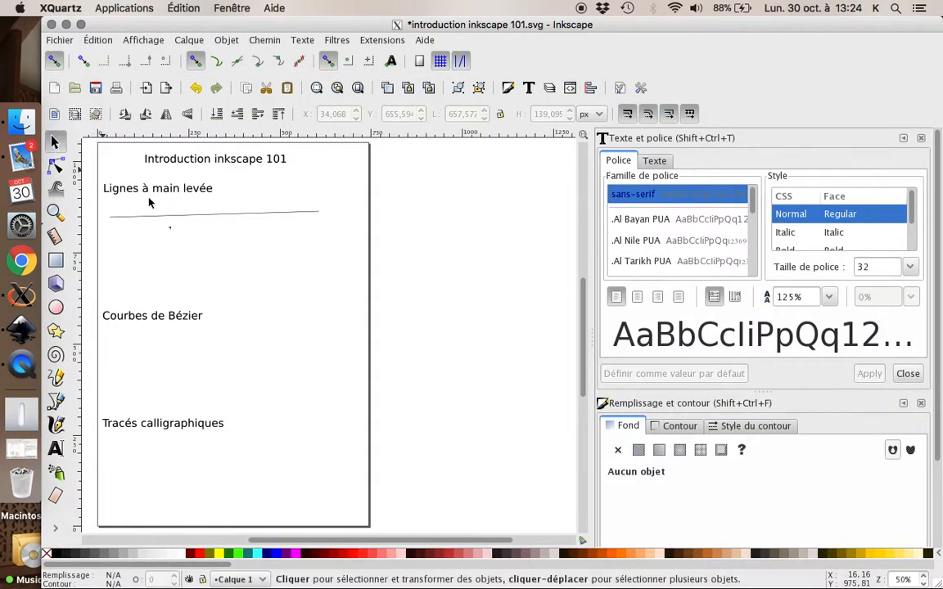
{"action": "mouse_move", "coordinate": [180, 219]}
{"action": "left_mouse_down"}
{"action": "mouse_move", "coordinate": [204, 260]}
{"action": "mouse_move", "coordinate": [181, 267]}
{"action": "left_mouse_up"}
{"action": "left_click", "coordinate": [56, 165]}
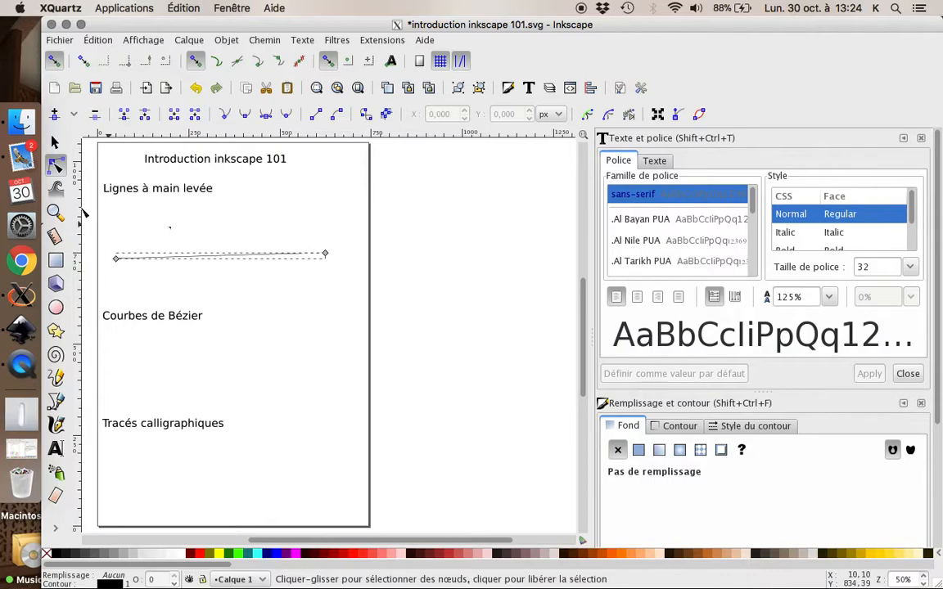
{"action": "left_click", "coordinate": [230, 268]}
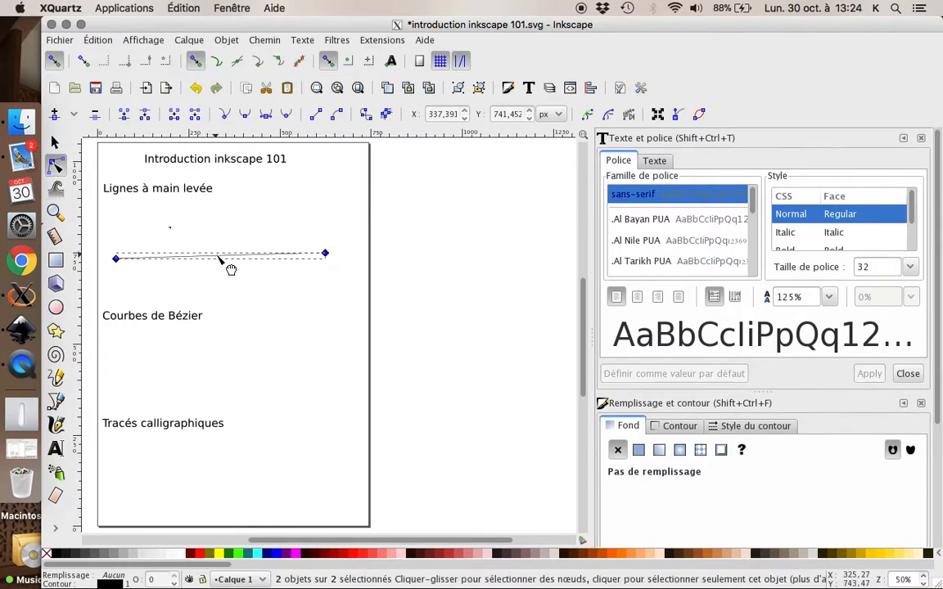
{"action": "double_click", "coordinate": [216, 257]}
{"action": "left_click_drag", "start_coordinate": [218, 259], "coordinate": [217, 207]}
Step: Insert a node on each side of the peak and pull both down to steepen its slopes
{"action": "left_click", "coordinate": [273, 232]}
{"action": "double_click", "coordinate": [270, 232]}
{"action": "left_click_drag", "start_coordinate": [270, 231], "coordinate": [245, 260]}
{"action": "double_click", "coordinate": [166, 235]}
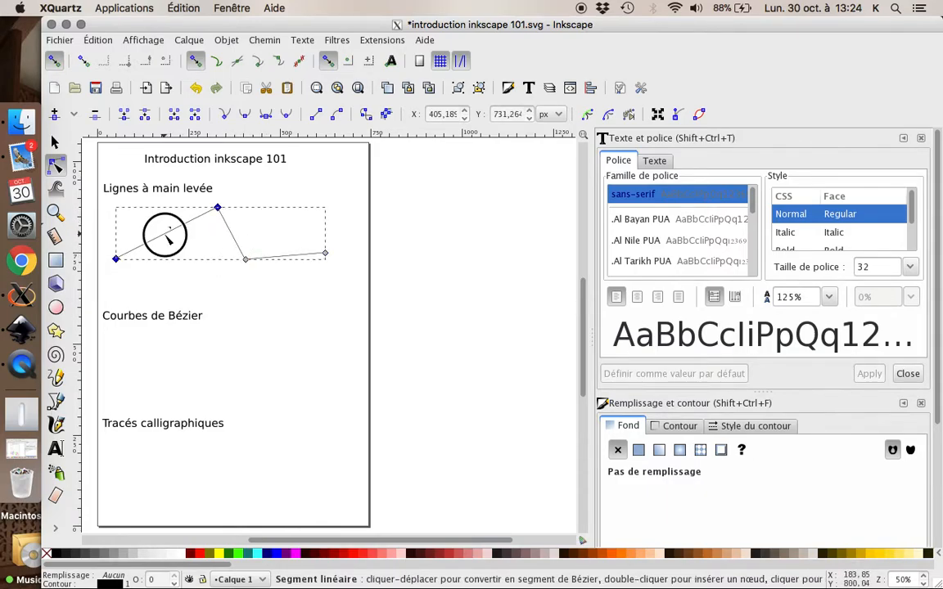
{"action": "left_click_drag", "start_coordinate": [164, 236], "coordinate": [182, 262]}
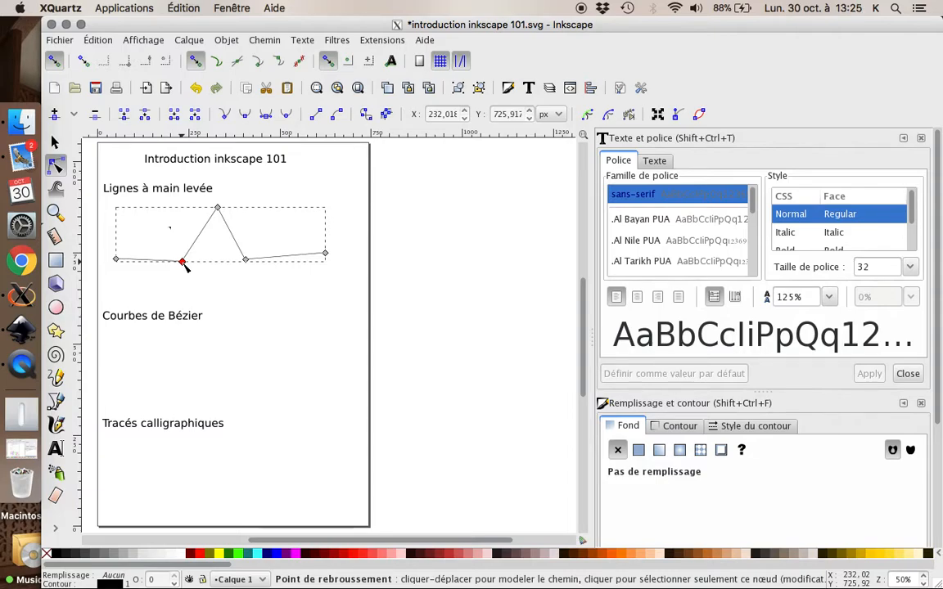
Step: Delete the two nodes beside the peak and bend the remaining segments into sweeping curves
{"action": "key", "text": "Delete"}
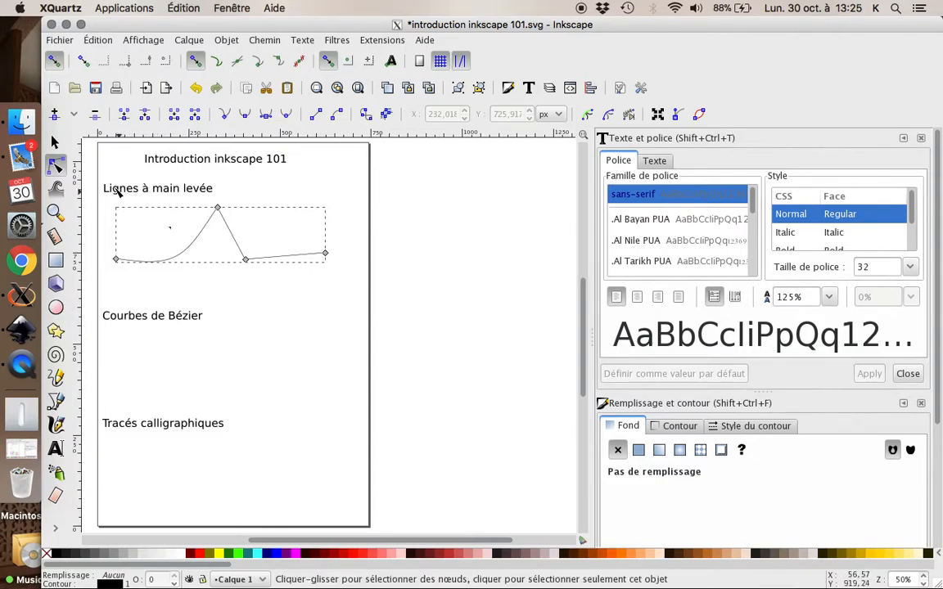
{"action": "left_click", "coordinate": [245, 260]}
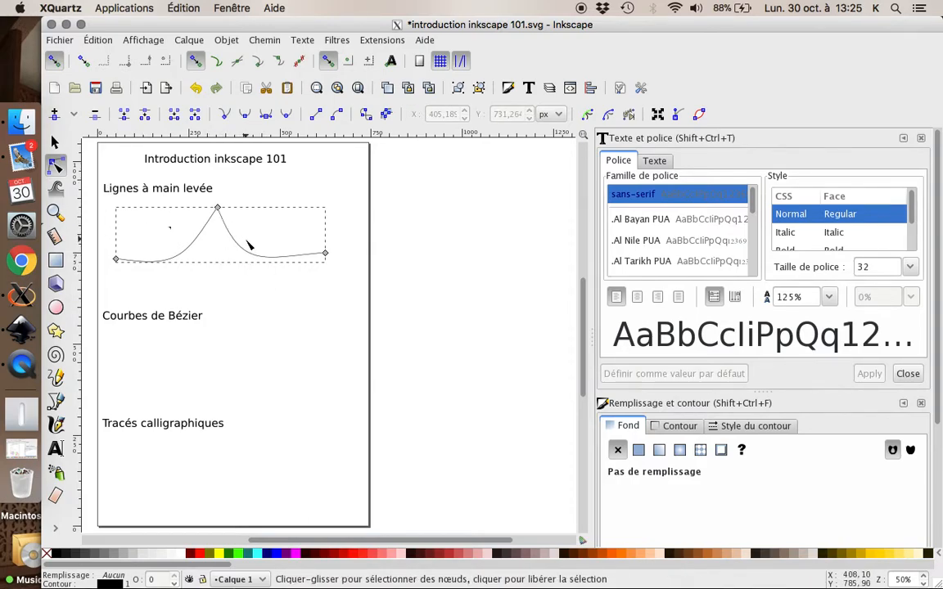
{"action": "left_click_drag", "start_coordinate": [248, 255], "coordinate": [334, 190]}
{"action": "left_click_drag", "start_coordinate": [225, 274], "coordinate": [237, 282]}
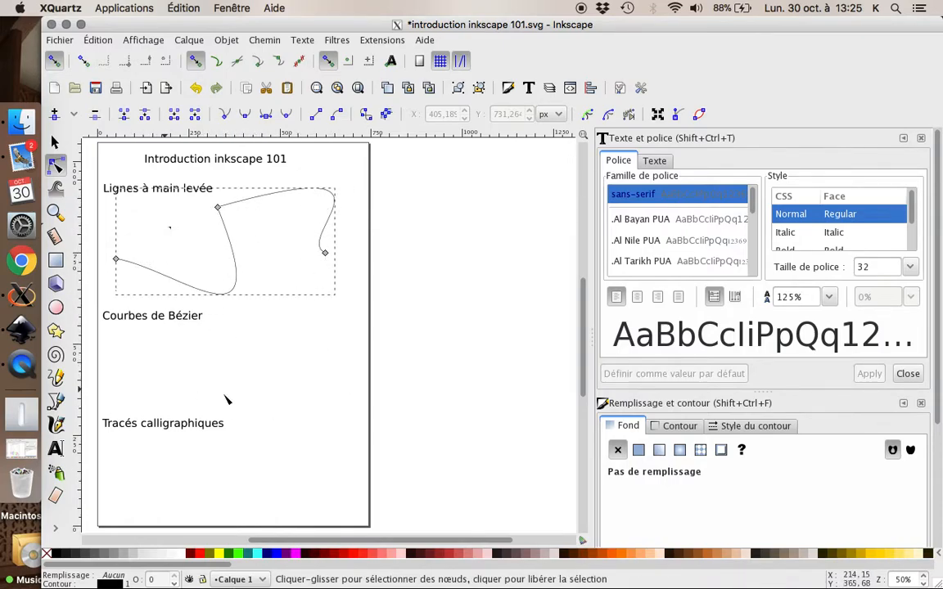
Step: Delete the whole curve beneath the "Lignes à main levée" heading
{"action": "left_click", "coordinate": [286, 193]}
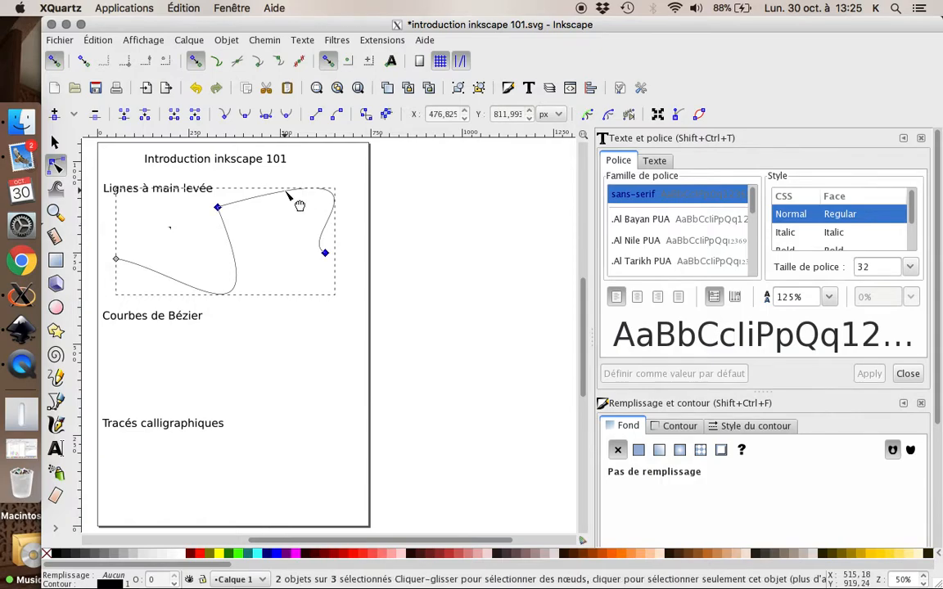
{"action": "key", "text": "Delete"}
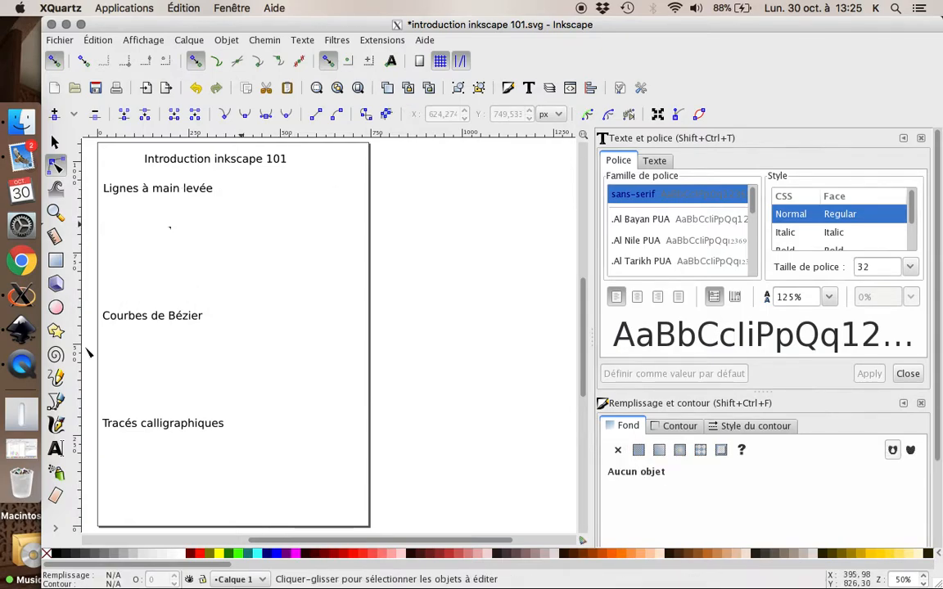
Step: Draw a two-point straight line with the Bézier tool beneath the "Courbes de Bézier" heading
{"action": "left_click", "coordinate": [56, 401]}
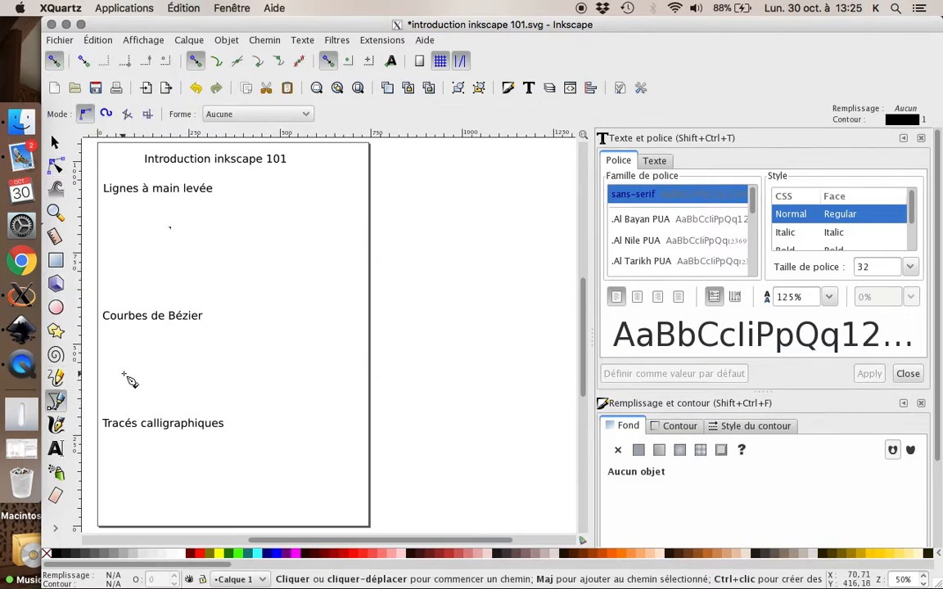
{"action": "left_click", "coordinate": [114, 347]}
{"action": "left_click", "coordinate": [320, 346]}
{"action": "key", "text": "Return"}
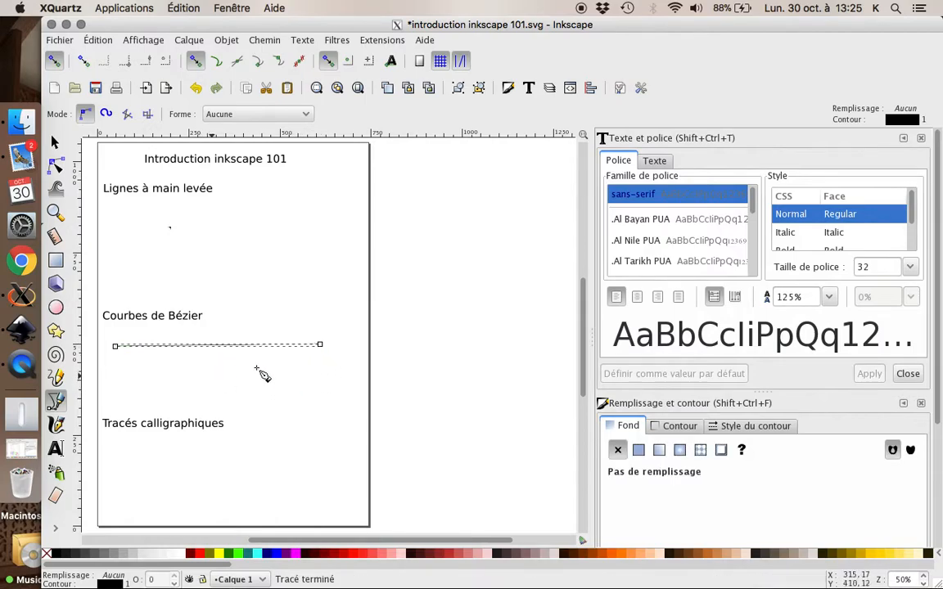
Step: Bend the straight Bézier line into an S-shaped curve, and delete it
{"action": "left_click", "coordinate": [56, 164]}
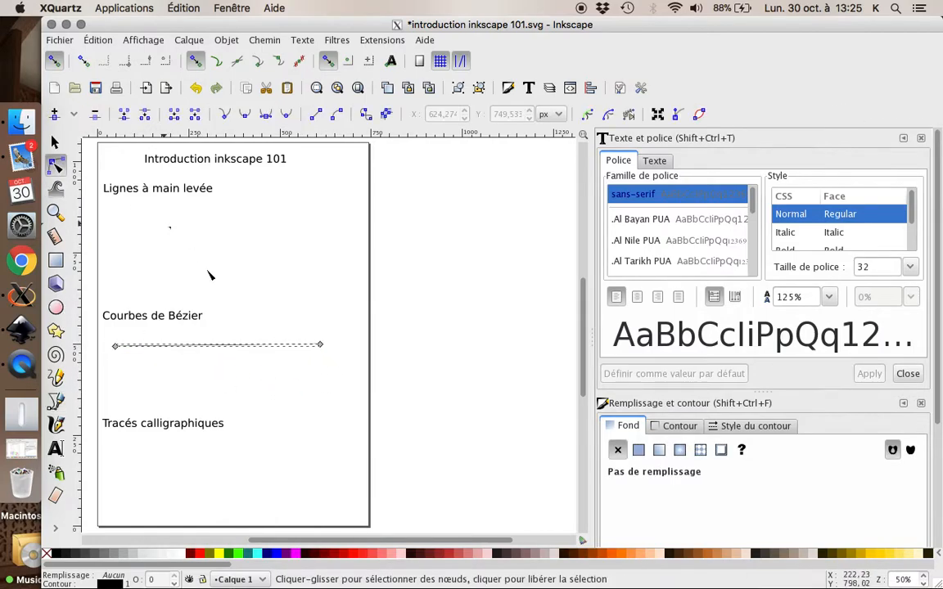
{"action": "left_click_drag", "start_coordinate": [218, 347], "coordinate": [326, 315]}
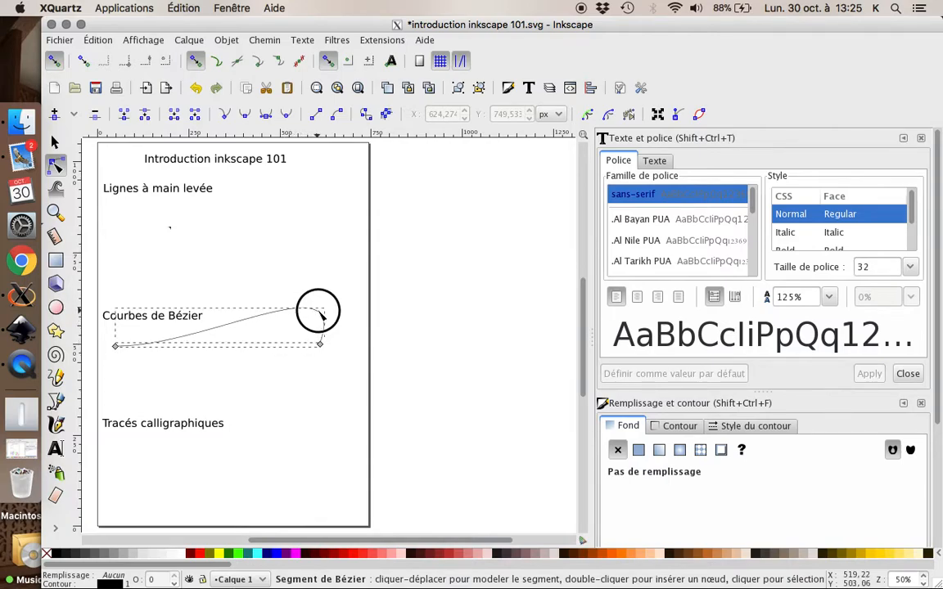
{"action": "left_click_drag", "start_coordinate": [172, 345], "coordinate": [140, 383]}
{"action": "left_click_drag", "start_coordinate": [214, 362], "coordinate": [204, 334]}
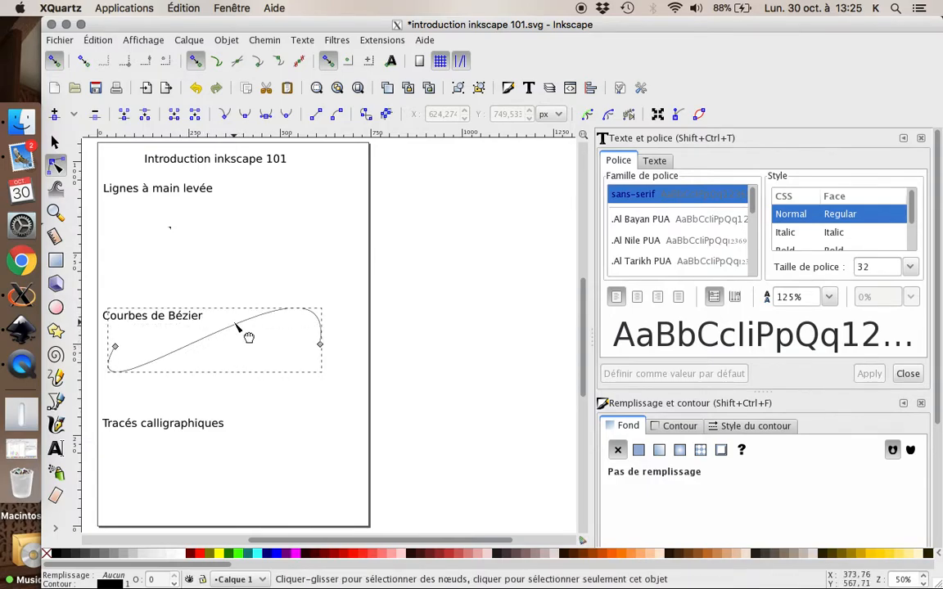
{"action": "left_click", "coordinate": [237, 325]}
{"action": "key", "text": "Delete"}
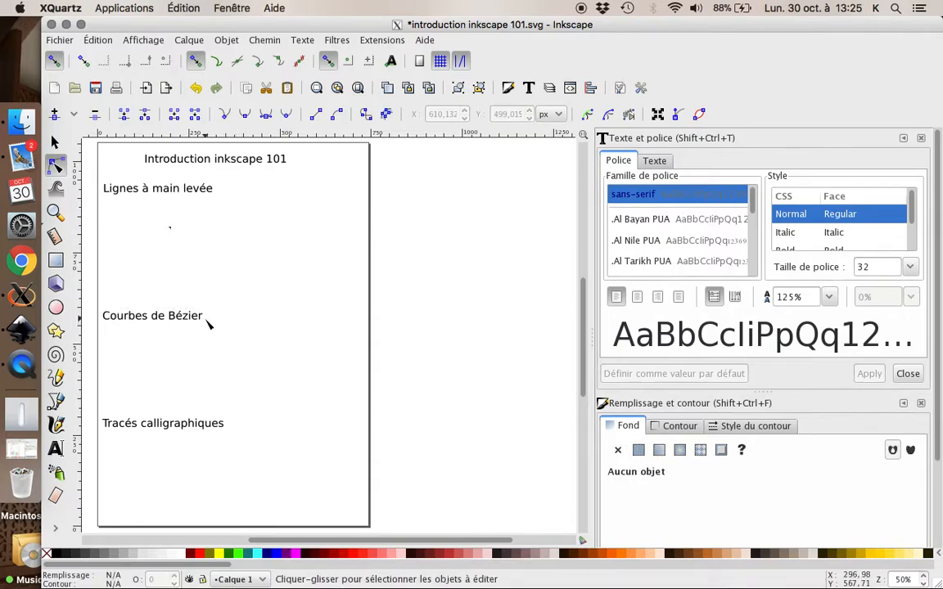
Step: Draw a single Bézier segment beneath the "Courbes de Bézier" heading, using a long horizontal start handle and an endpoint higher up on the right
{"action": "left_click", "coordinate": [124, 373]}
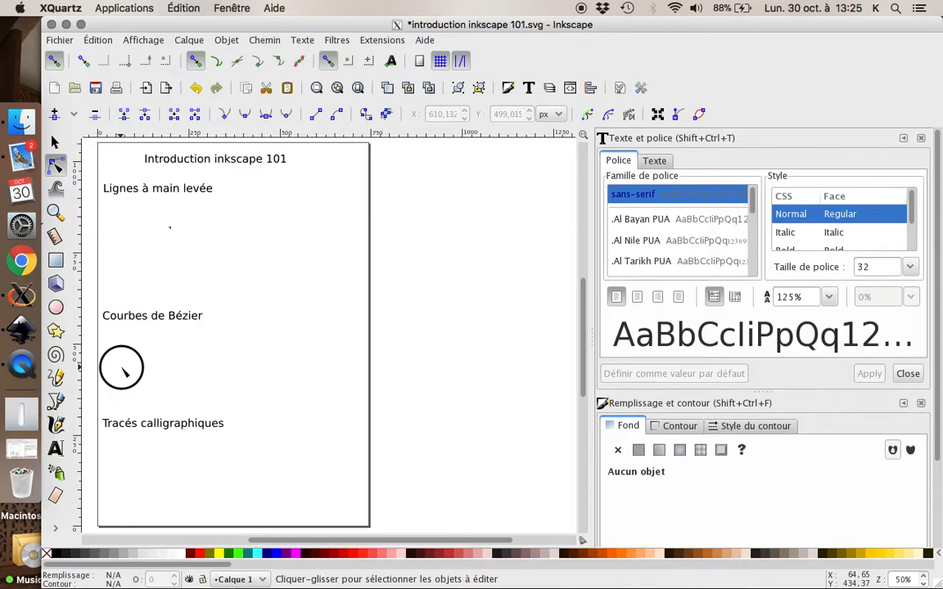
{"action": "left_click_drag", "start_coordinate": [124, 373], "coordinate": [221, 374]}
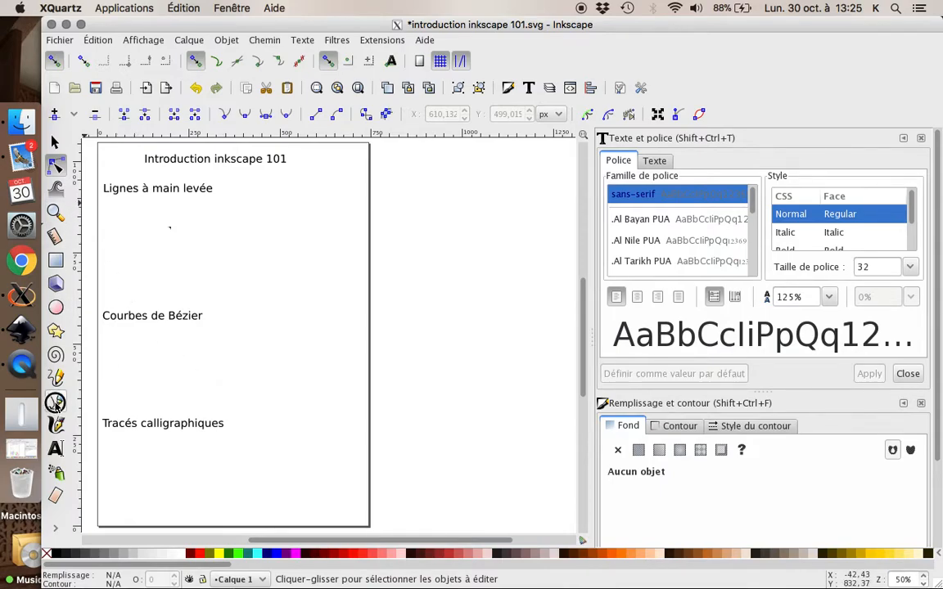
{"action": "left_click", "coordinate": [55, 403]}
{"action": "left_click_drag", "start_coordinate": [122, 368], "coordinate": [300, 364]}
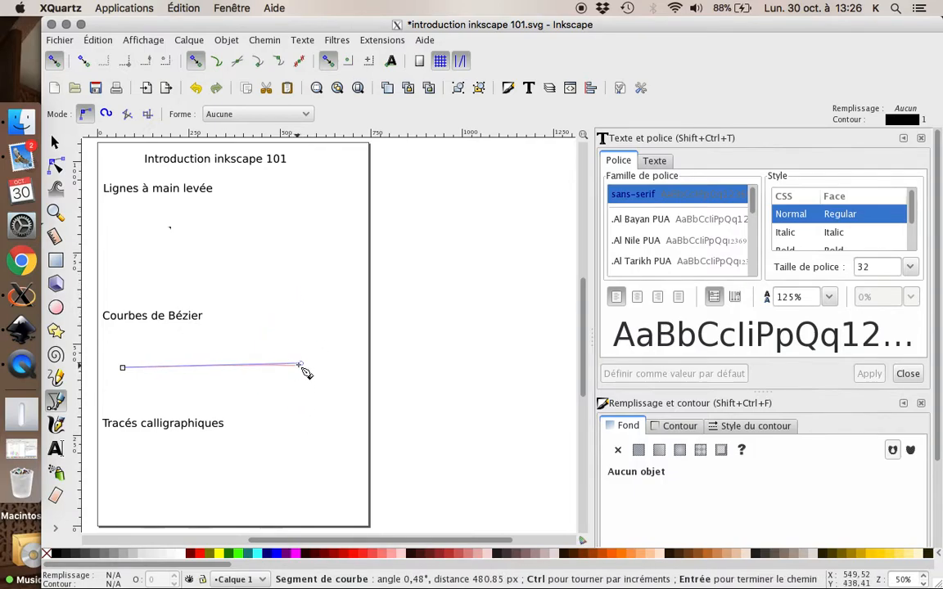
{"action": "left_click", "coordinate": [301, 320]}
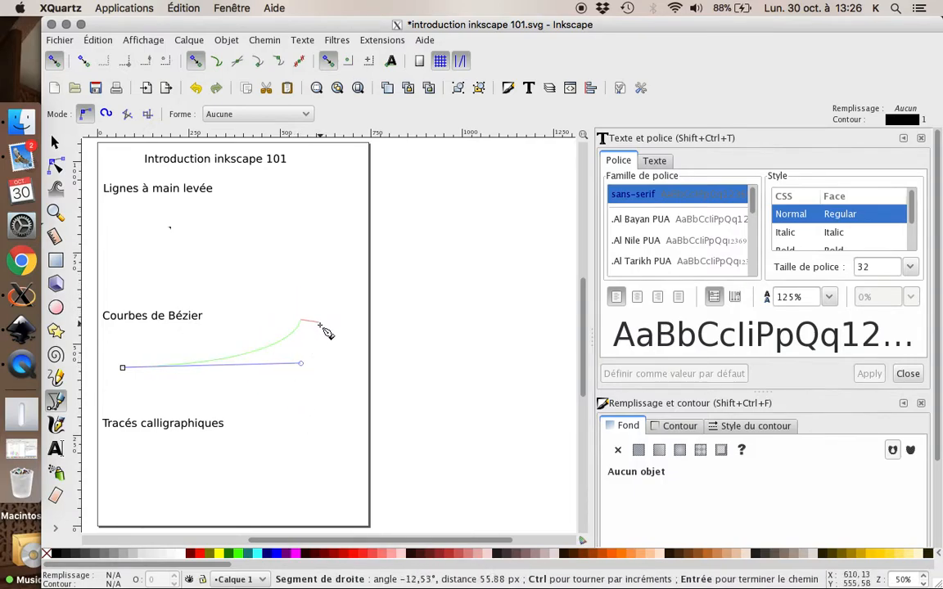
{"action": "key", "text": "Return"}
{"action": "left_click", "coordinate": [244, 356]}
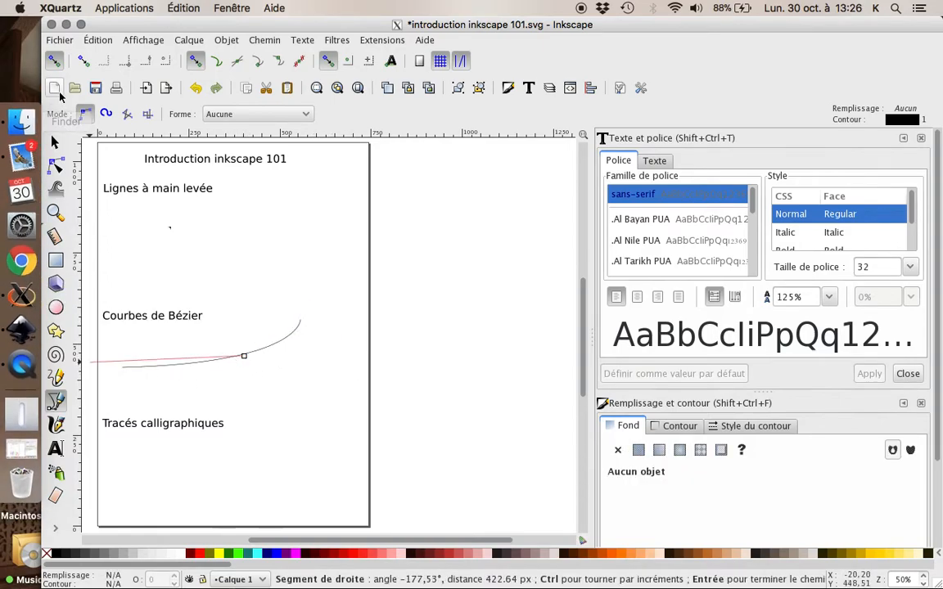
Step: Insert a node near the middle of the Bézier curve and move it down to the right, just above the "Tracés calligraphiques" heading's level
{"action": "key", "text": "n"}
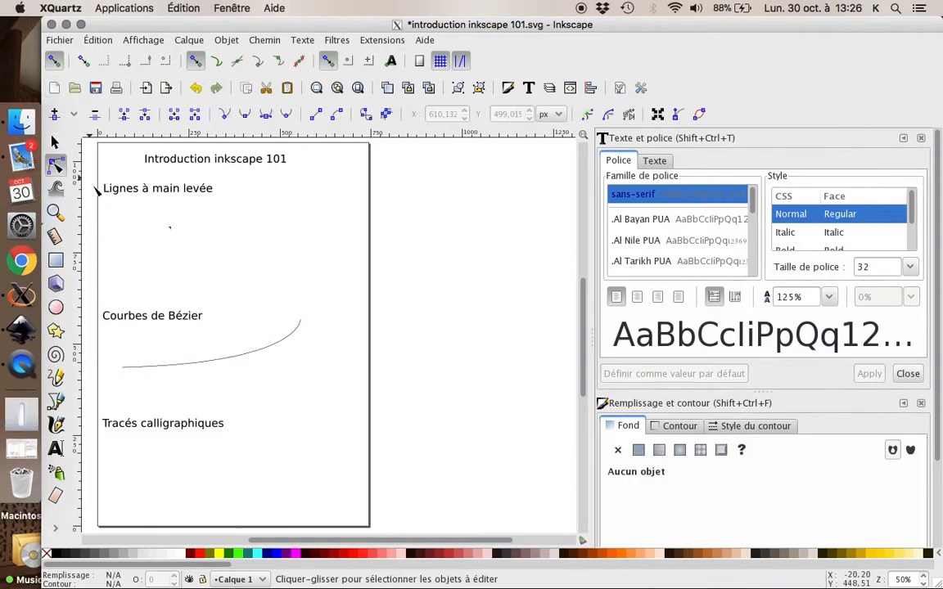
{"action": "left_click", "coordinate": [229, 362]}
{"action": "double_click", "coordinate": [229, 359]}
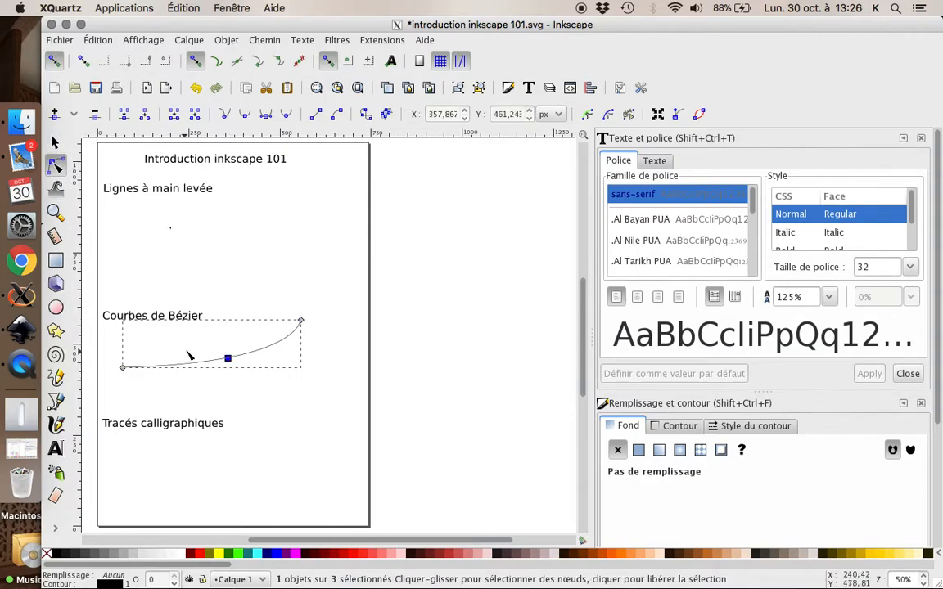
{"action": "left_click_drag", "start_coordinate": [228, 358], "coordinate": [307, 400]}
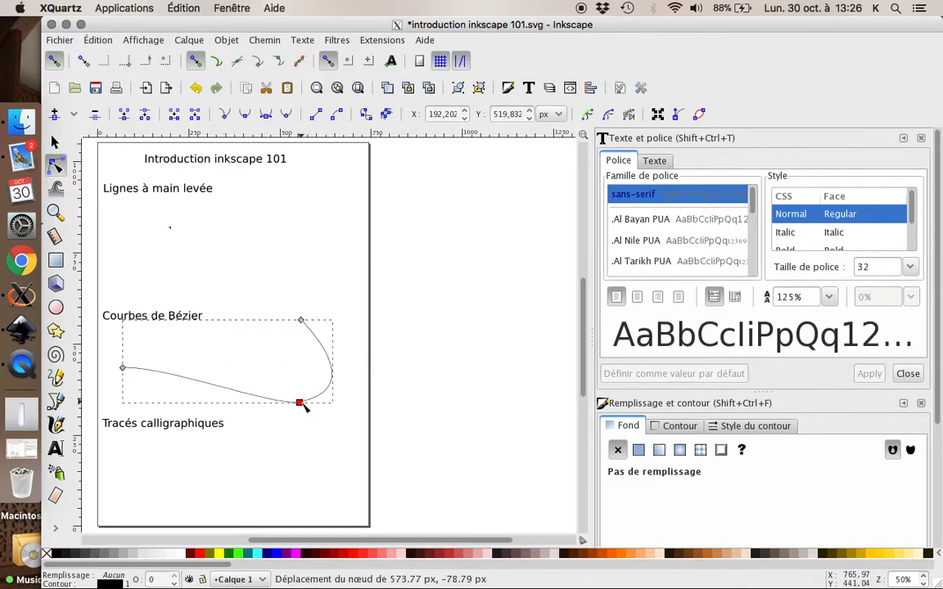
Step: Delete the inserted node and remove the remaining Bézier curve
{"action": "key", "text": "Delete"}
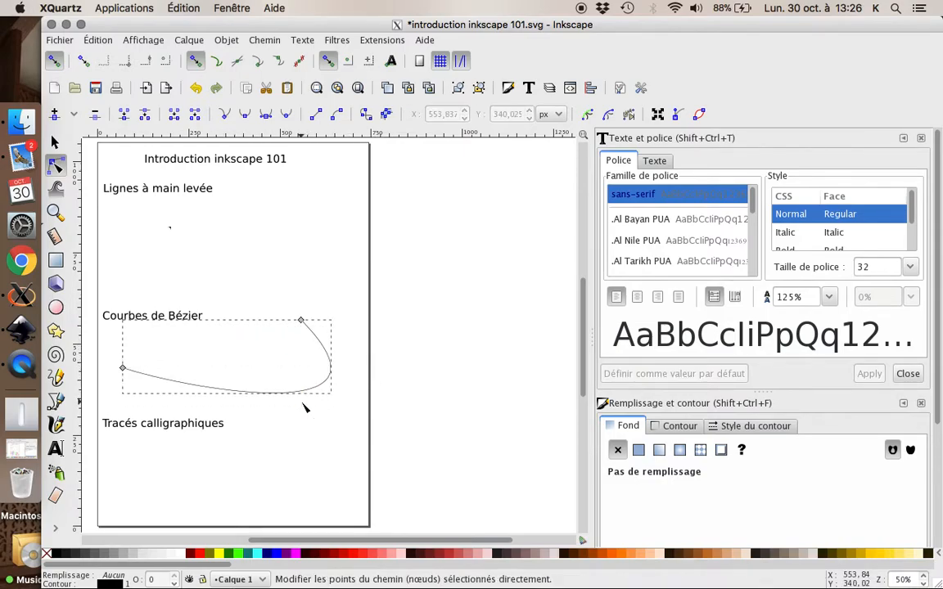
{"action": "left_click", "coordinate": [328, 344]}
{"action": "key", "text": "Delete"}
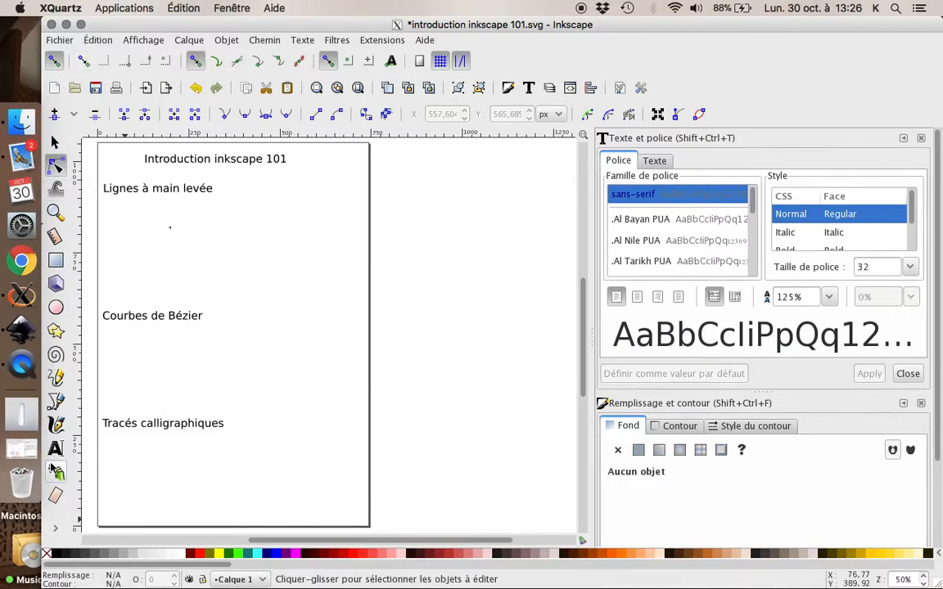
Step: Draw a long curved calligraphic stroke with the Calame preset beneath the "Tracés calligraphiques" heading, and fill it with cyan
{"action": "left_click", "coordinate": [58, 424]}
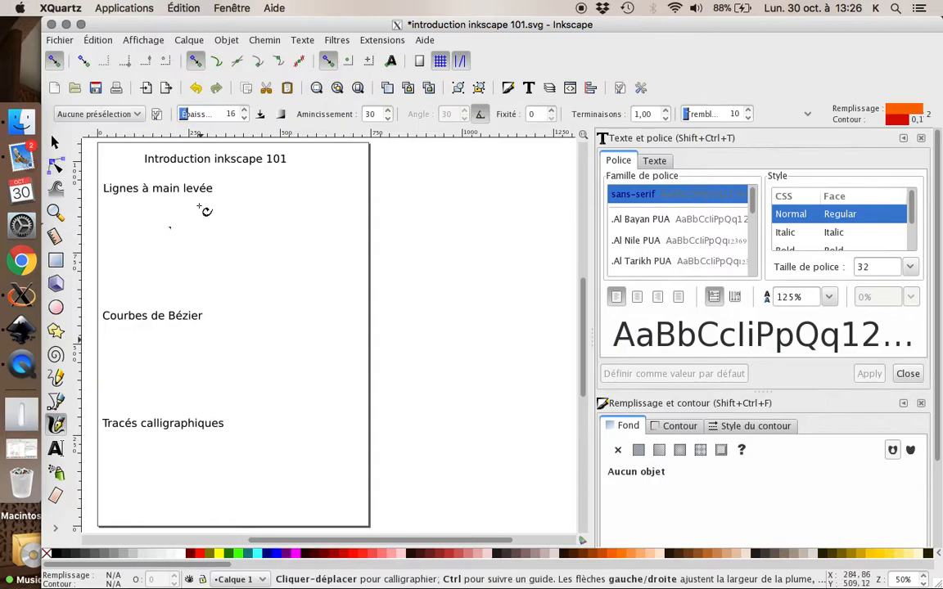
{"action": "left_click", "coordinate": [138, 114]}
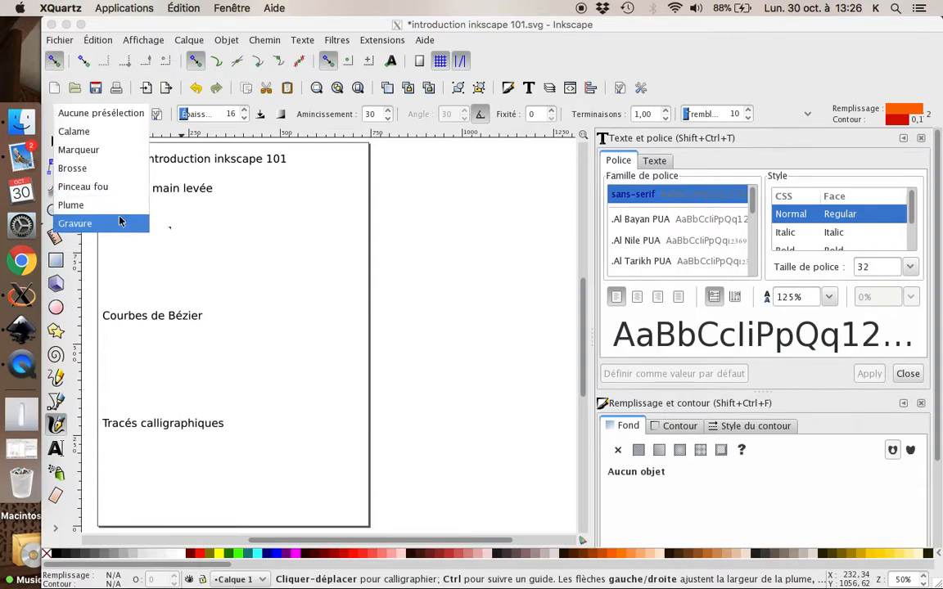
{"action": "left_click", "coordinate": [107, 131]}
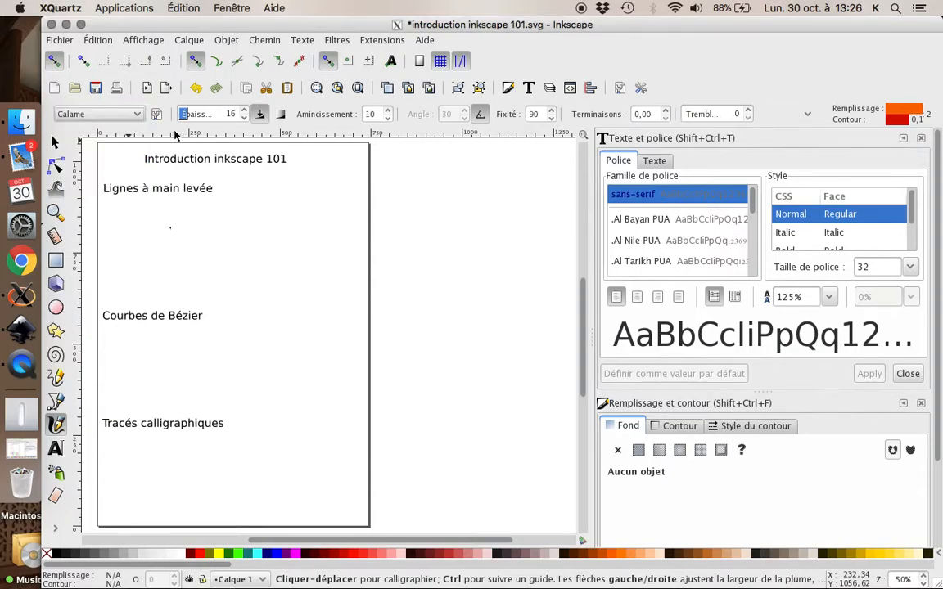
{"action": "mouse_move", "coordinate": [125, 456]}
{"action": "left_mouse_down"}
{"action": "mouse_move", "coordinate": [283, 490]}
{"action": "mouse_move", "coordinate": [307, 395]}
{"action": "mouse_move", "coordinate": [282, 421]}
{"action": "left_mouse_up"}
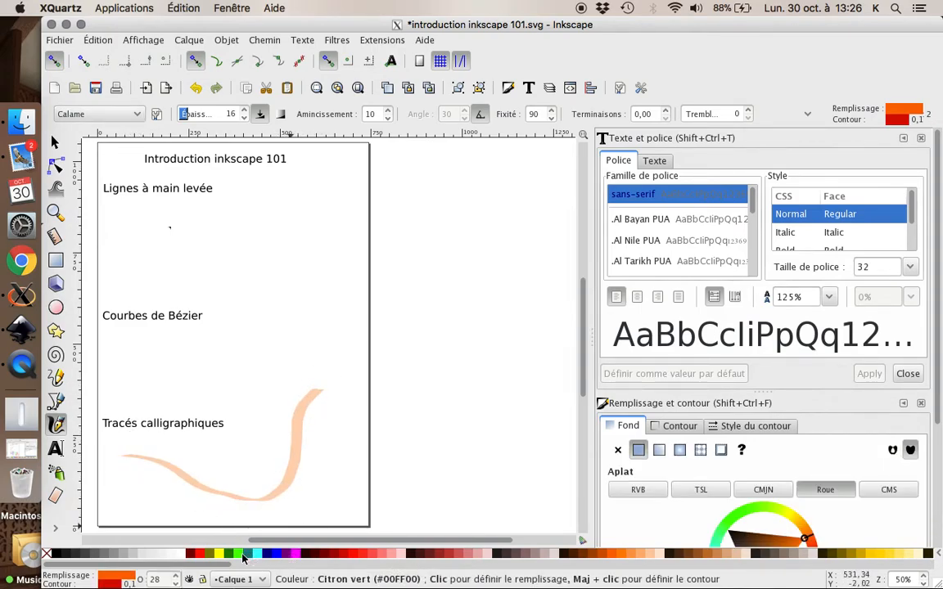
{"action": "left_click", "coordinate": [243, 555]}
{"action": "left_click", "coordinate": [257, 555]}
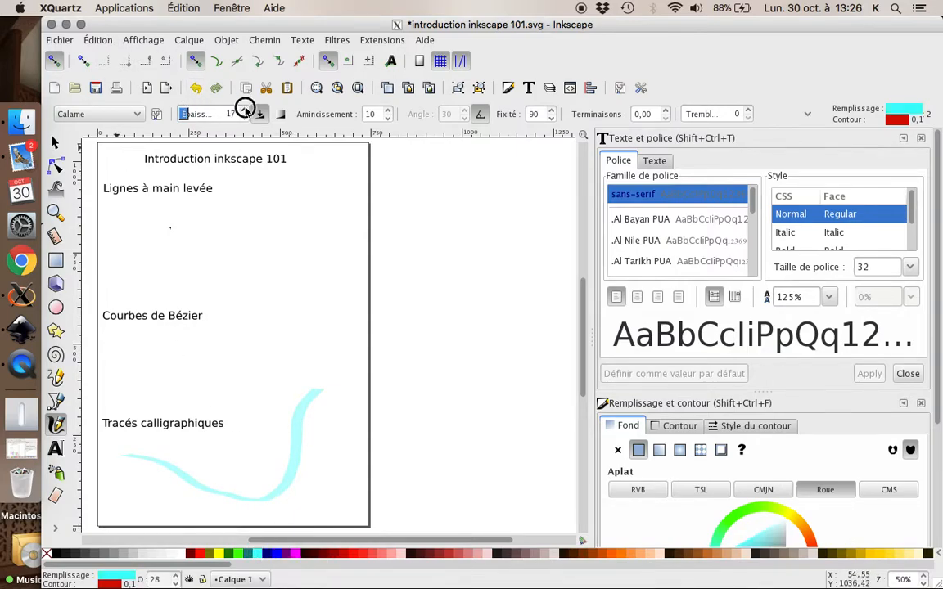
Step: Set the calligraphic stroke width to 73, try a second stroke rising across the section, and undo that stroke
{"action": "left_click", "coordinate": [244, 109]}
{"action": "mouse_move", "coordinate": [207, 458]}
{"action": "left_mouse_down"}
{"action": "mouse_move", "coordinate": [366, 456]}
{"action": "mouse_move", "coordinate": [412, 410]}
{"action": "mouse_move", "coordinate": [439, 318]}
{"action": "mouse_move", "coordinate": [487, 312]}
{"action": "mouse_move", "coordinate": [508, 339]}
{"action": "mouse_move", "coordinate": [528, 401]}
{"action": "mouse_move", "coordinate": [511, 465]}
{"action": "mouse_move", "coordinate": [383, 506]}
{"action": "mouse_move", "coordinate": [331, 354]}
{"action": "left_mouse_up"}
{"action": "key", "text": "ctrl+z"}
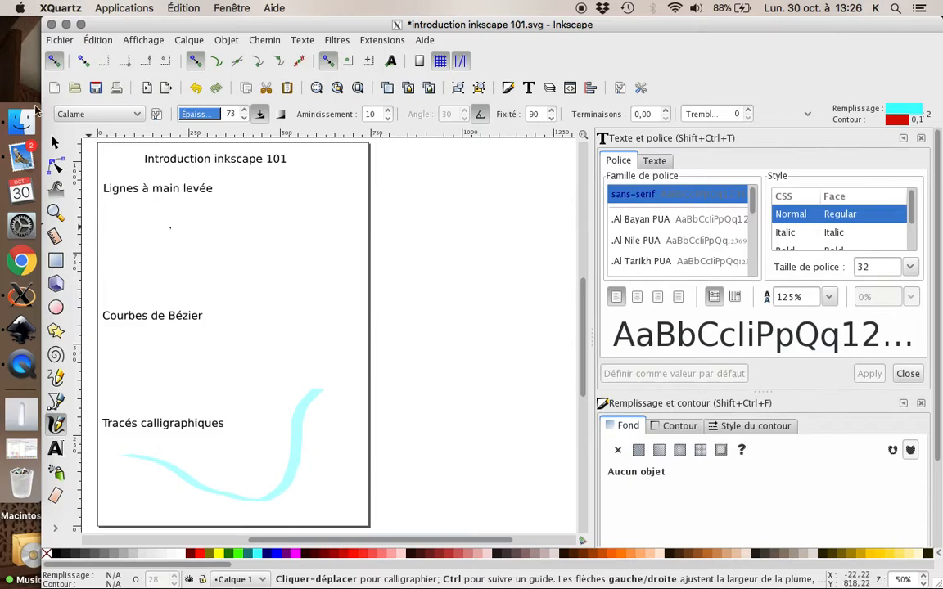
Step: Select the cyan calligraphic stroke and delete it from the page
{"action": "left_click", "coordinate": [56, 143]}
{"action": "left_click", "coordinate": [295, 451]}
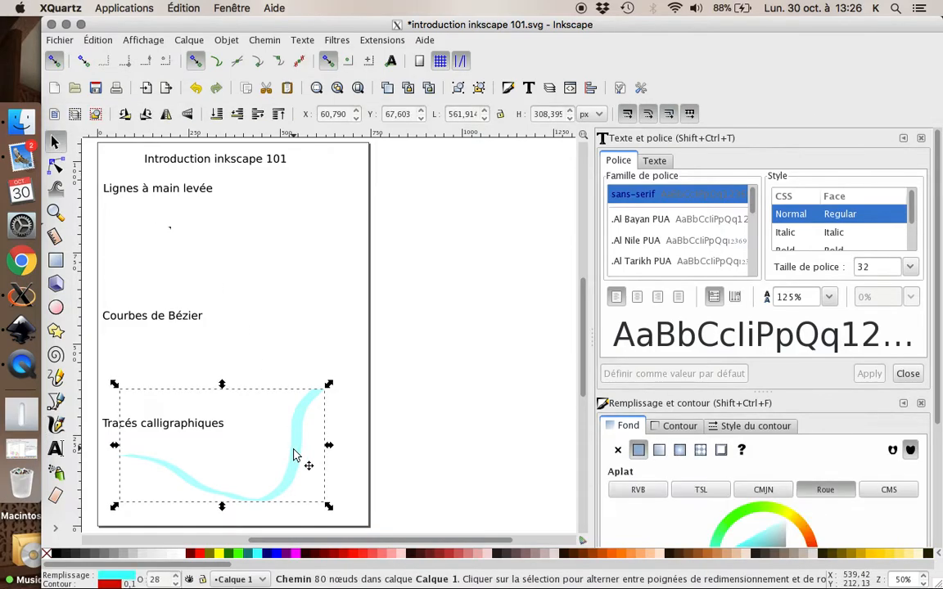
{"action": "key", "text": "Delete"}
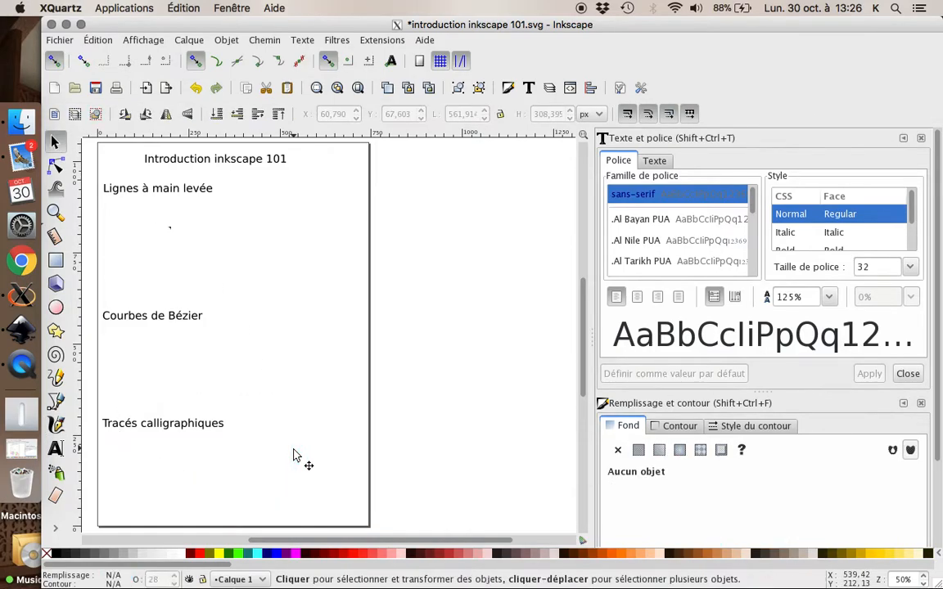
Step: Return to the Calligraphy tool and review its list of pen presets
{"action": "left_click", "coordinate": [55, 422]}
{"action": "left_click", "coordinate": [131, 119]}
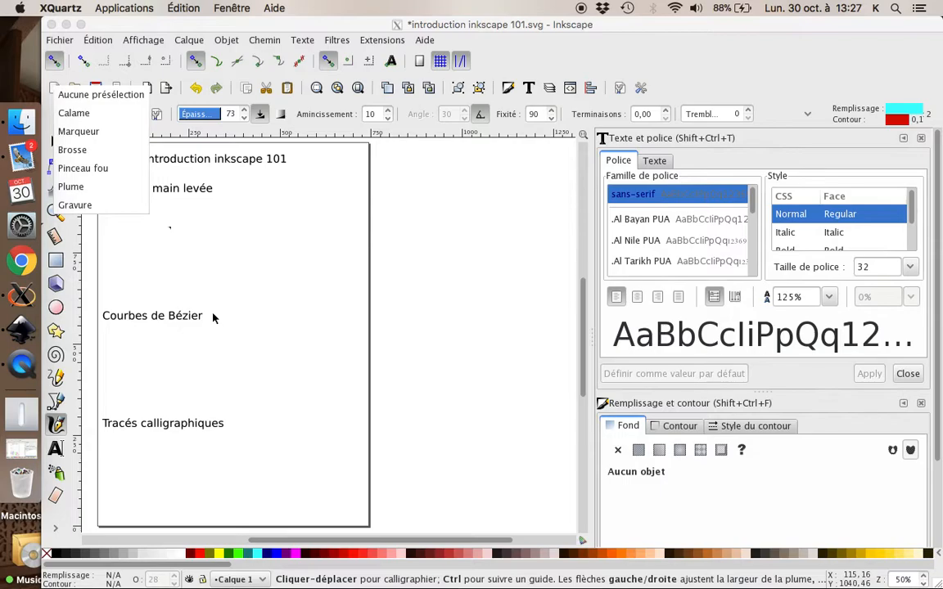
{"action": "left_click", "coordinate": [287, 390]}
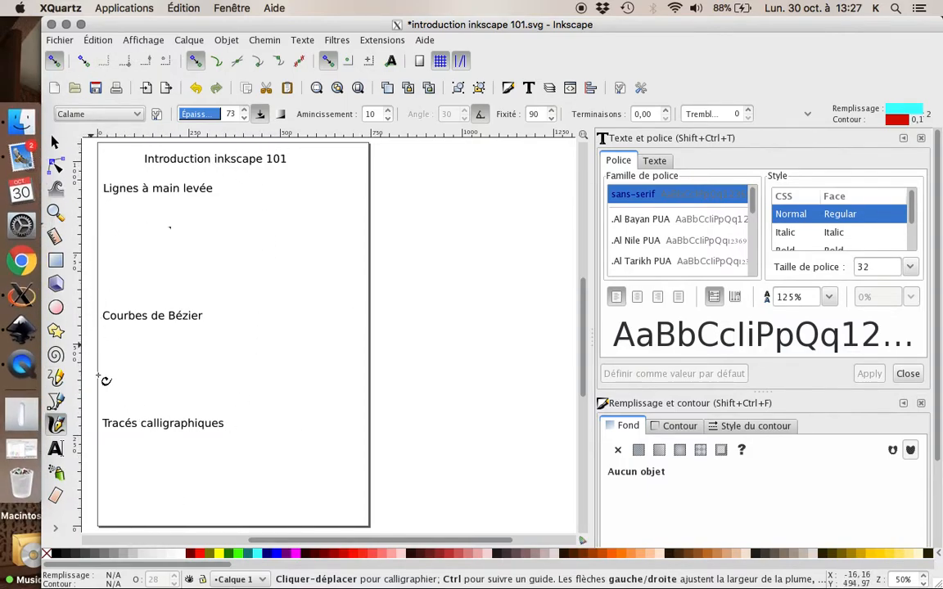
Step: Bring up the finished example introduction finie.svg and inspect the first freehand letter's vertical line and the freehand drawing tool's options
{"action": "left_click", "coordinate": [21, 447]}
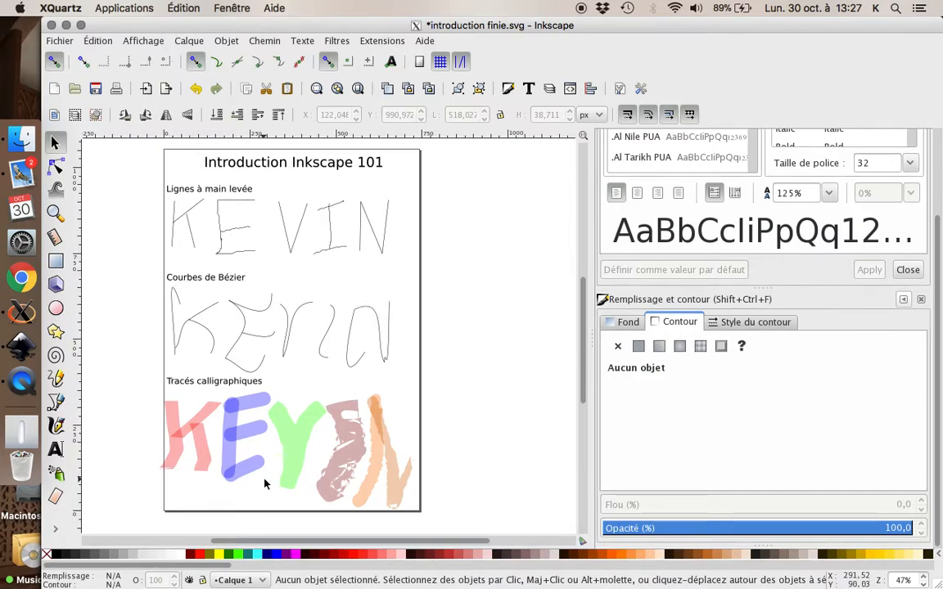
{"action": "left_click", "coordinate": [174, 214]}
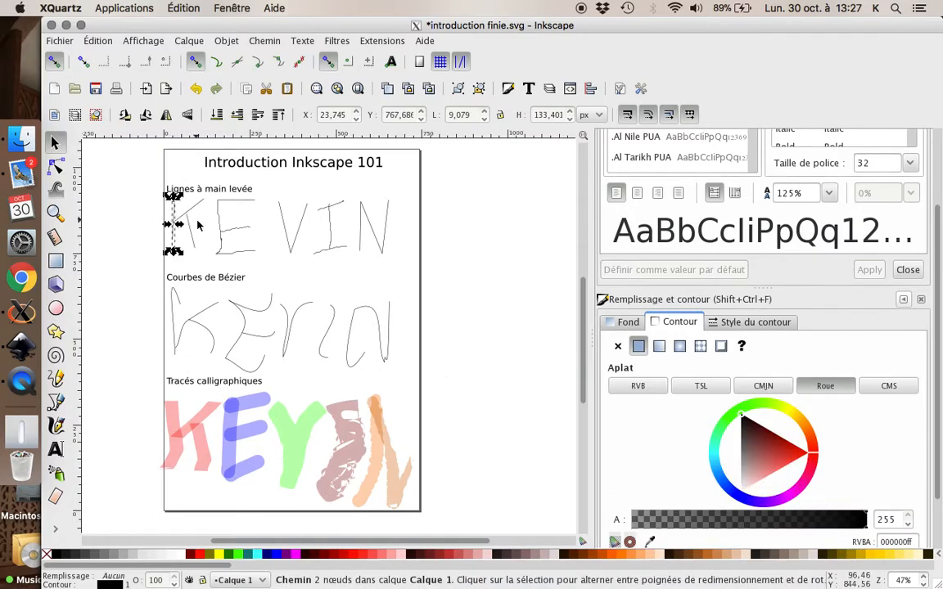
{"action": "left_click", "coordinate": [55, 378]}
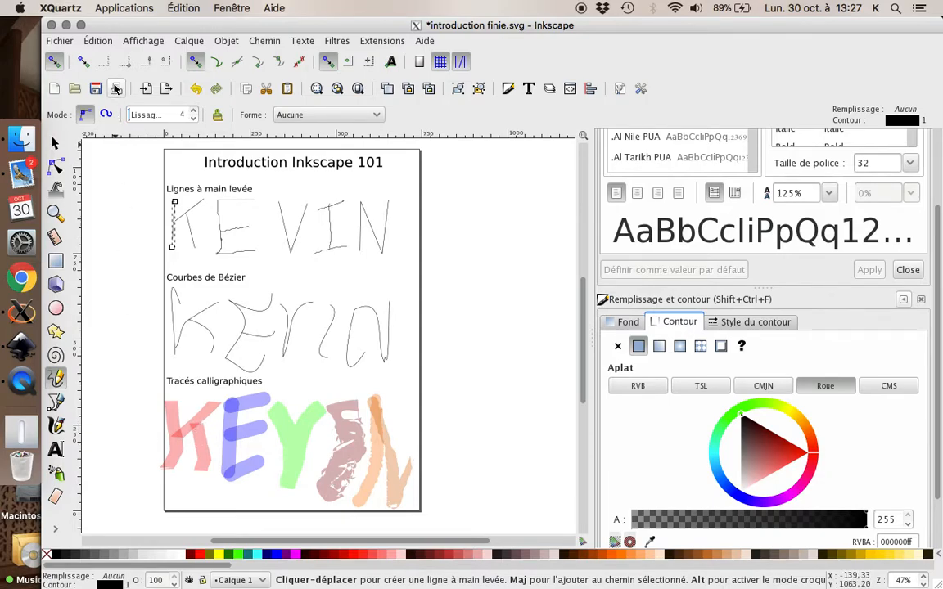
Step: Review the Calligraphy tool's settings and preset choices in the finished example, keeping "Aucune présélection"
{"action": "left_click", "coordinate": [55, 425]}
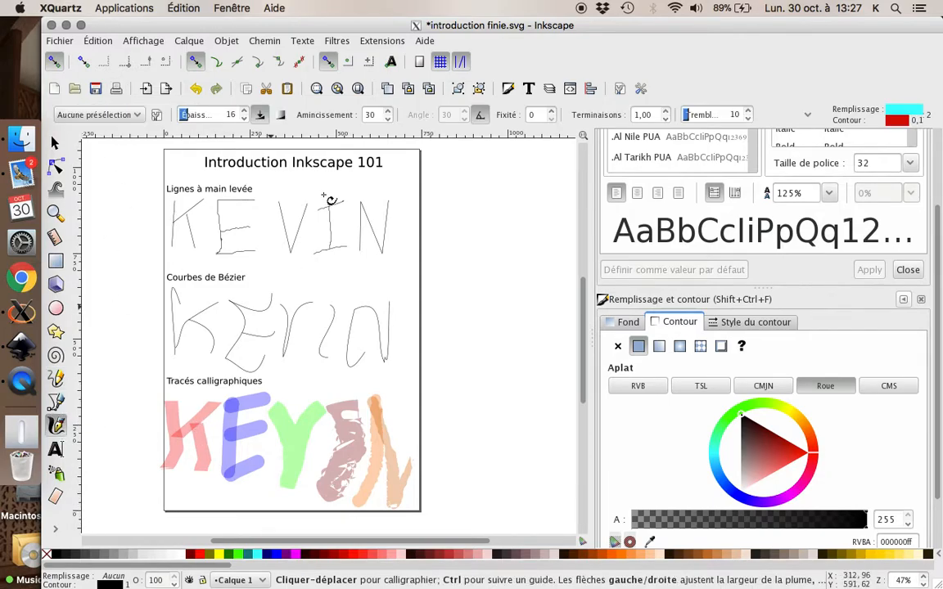
{"action": "left_click", "coordinate": [138, 115]}
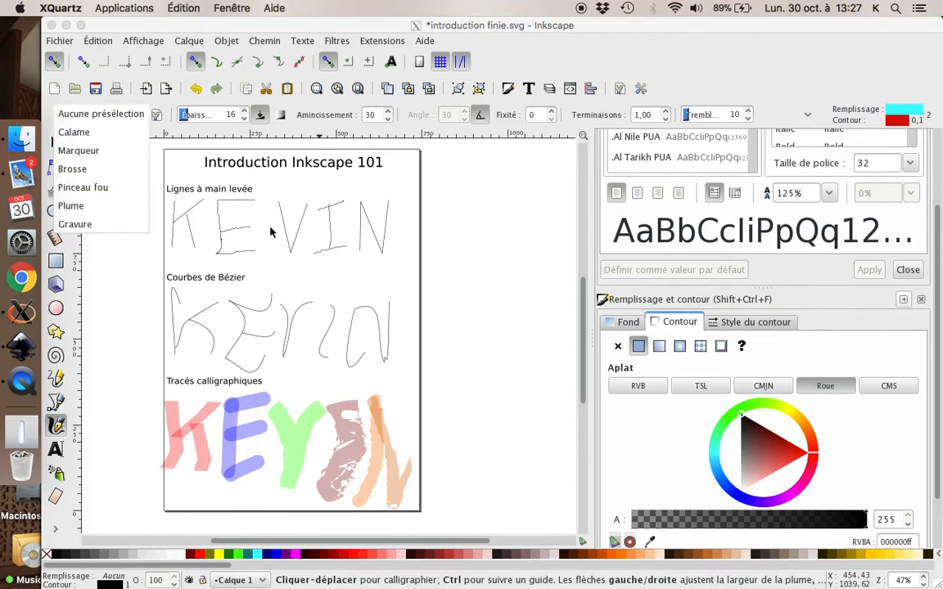
{"action": "left_click", "coordinate": [90, 114]}
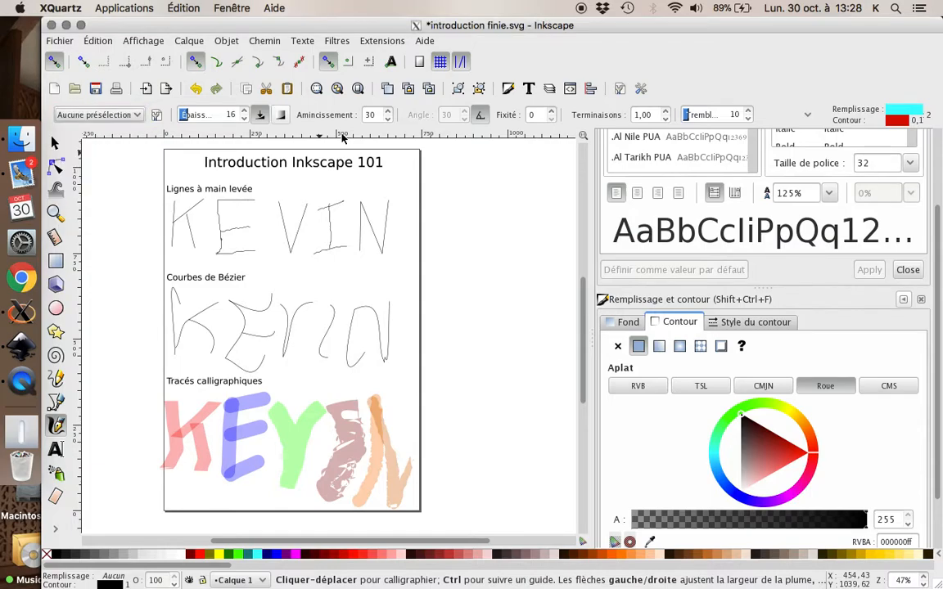